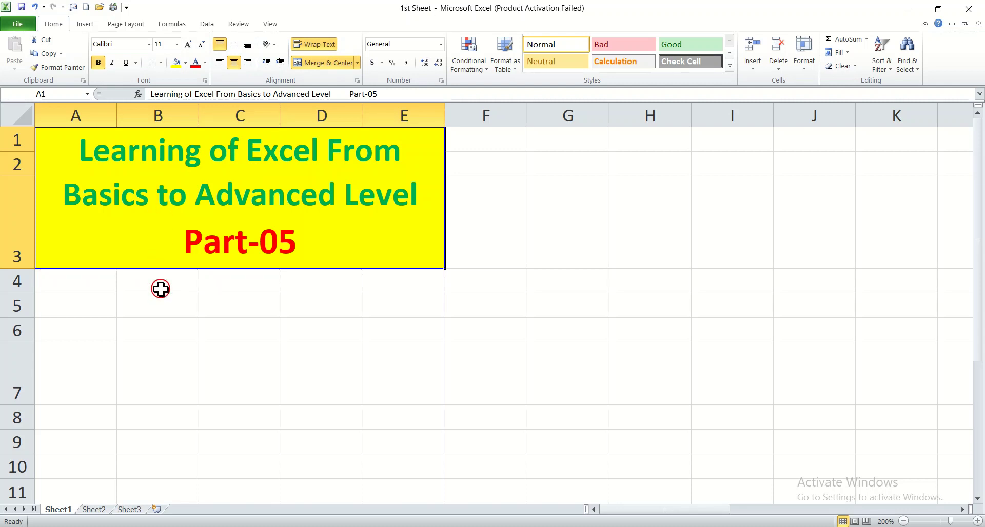
left_click(244, 307)
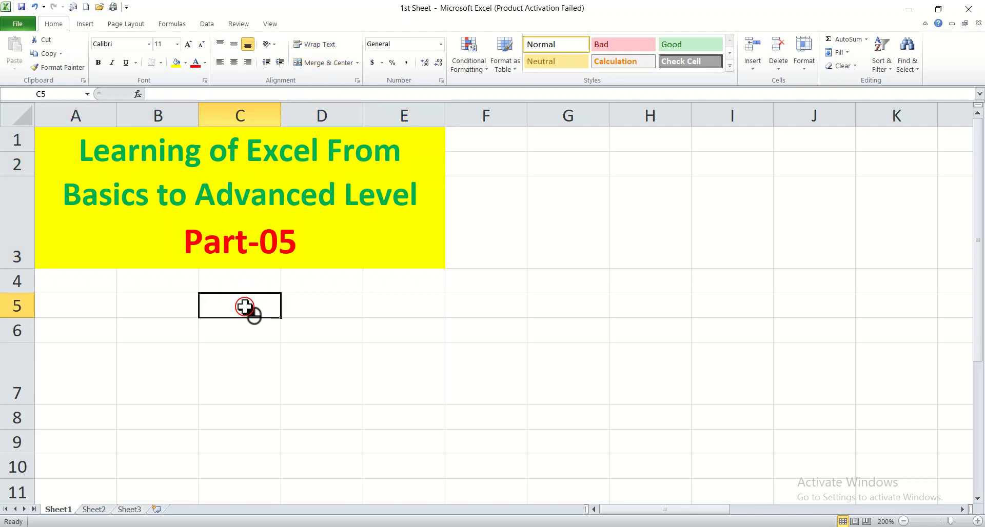
left_click(338, 236)
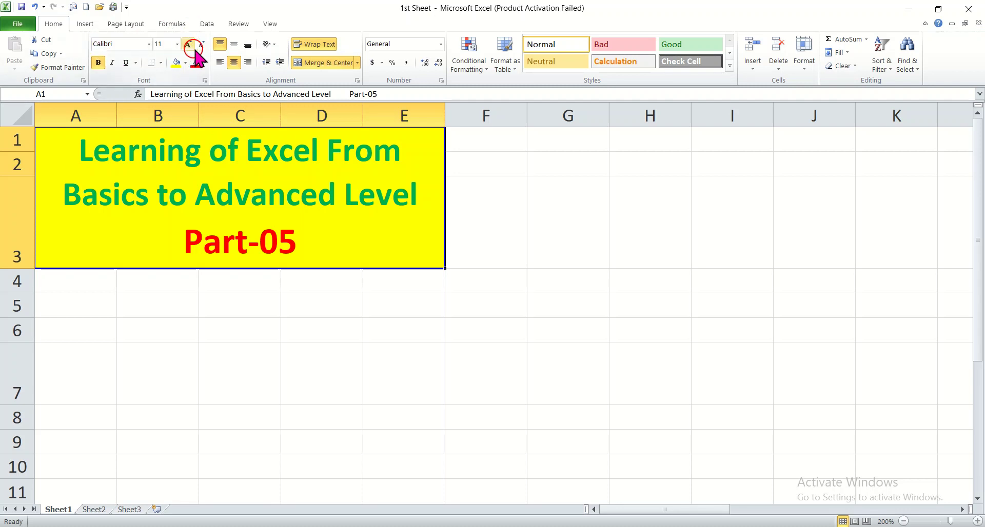
left_click(49, 51)
left_click(336, 330)
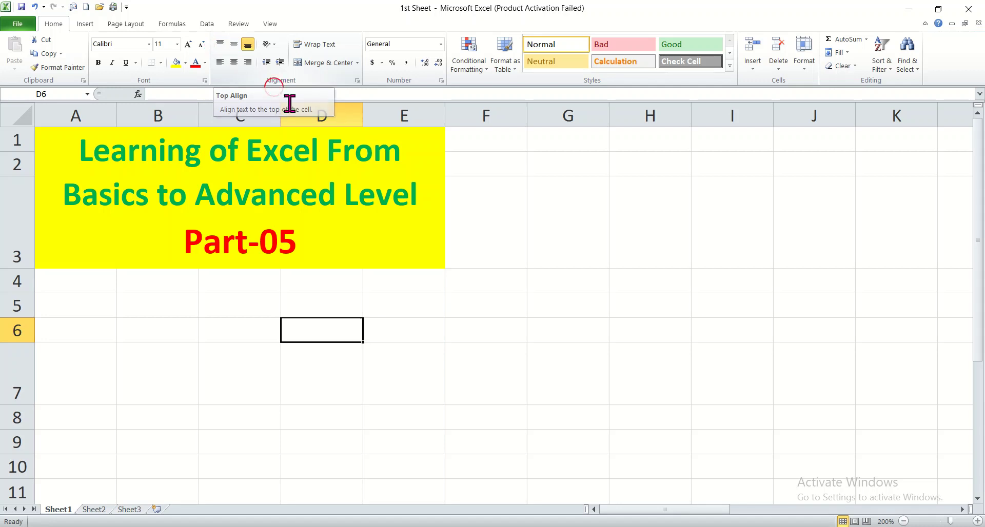
left_click(233, 62)
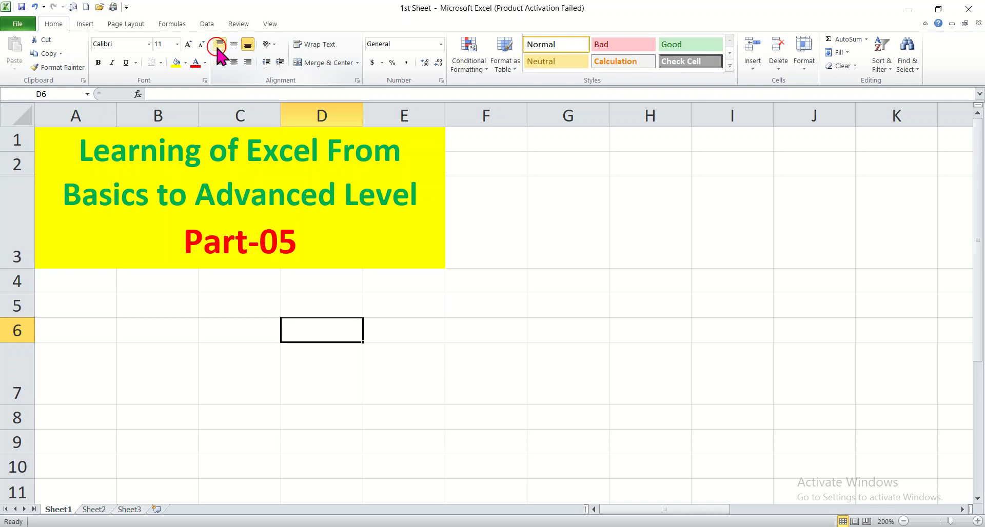
left_click(228, 59)
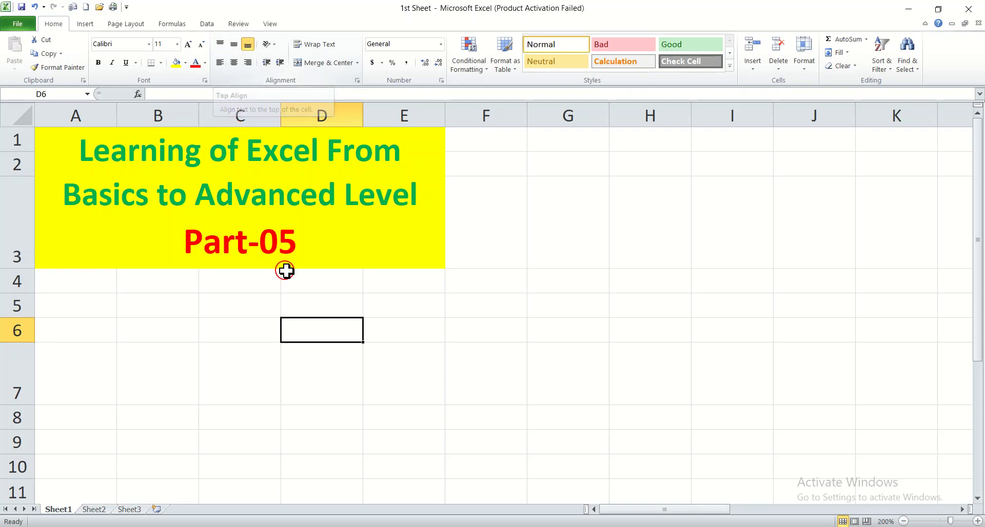
Enter 1223 in cell D7 and reselect the cell.
left_click(306, 373)
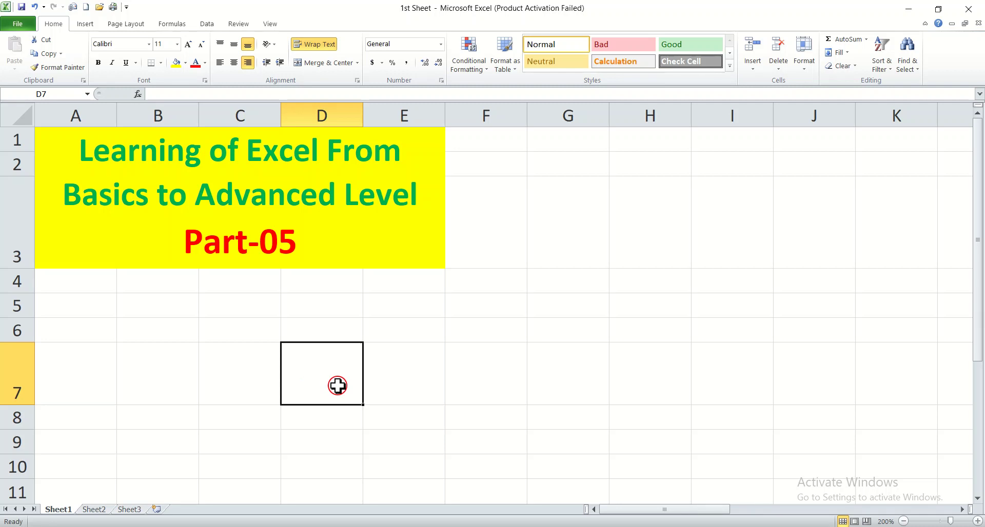
type("1223")
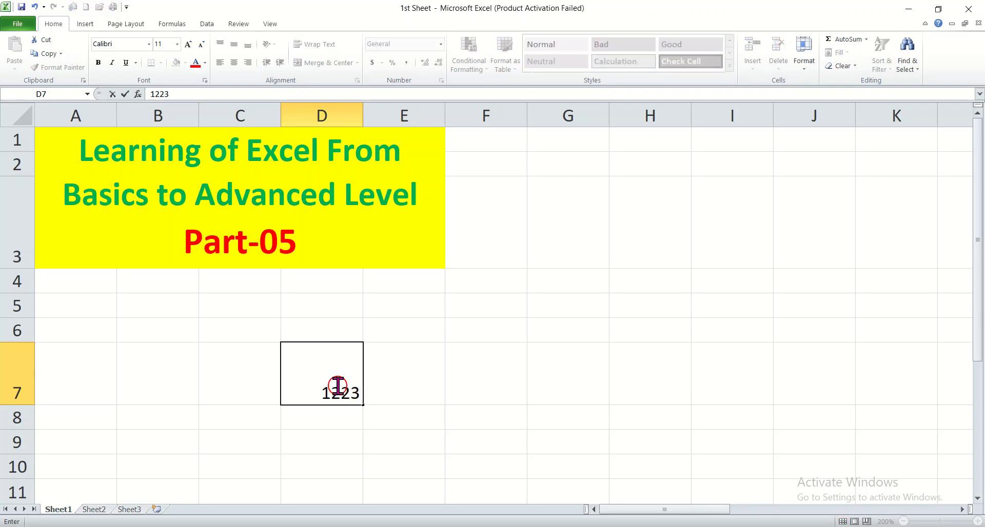
left_click(406, 447)
left_click(334, 390)
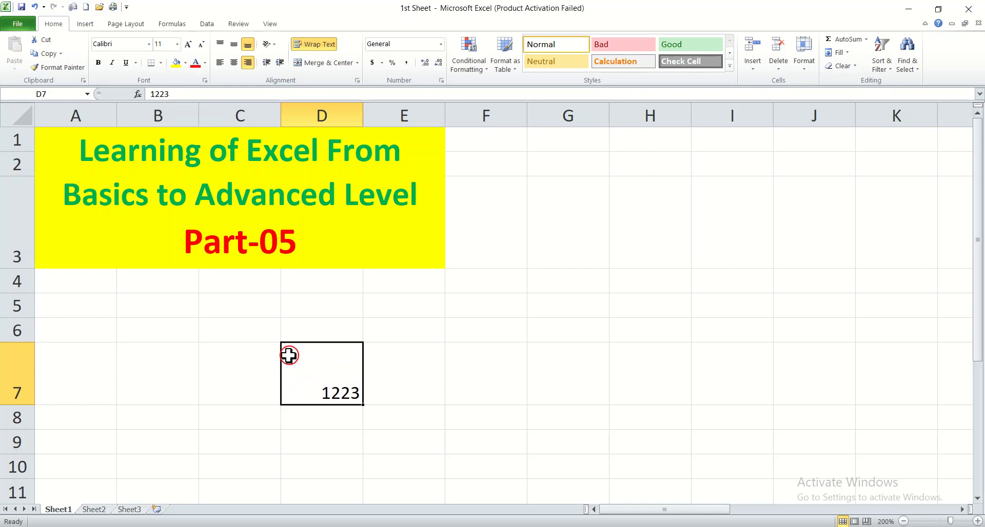
Toggle top alignment on and off for the number in D7 and highlight its digits inside the cell.
left_click(220, 44)
left_click(220, 44)
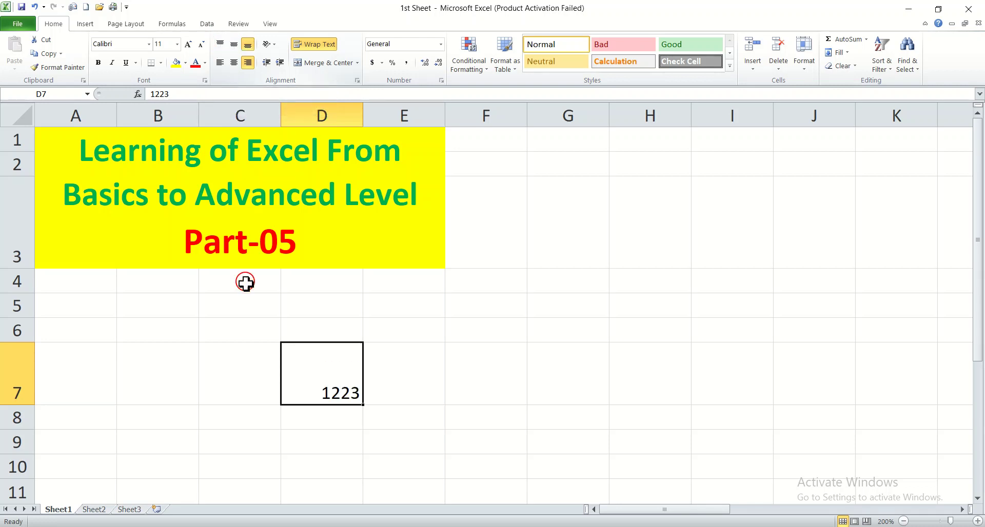
double_click(344, 398)
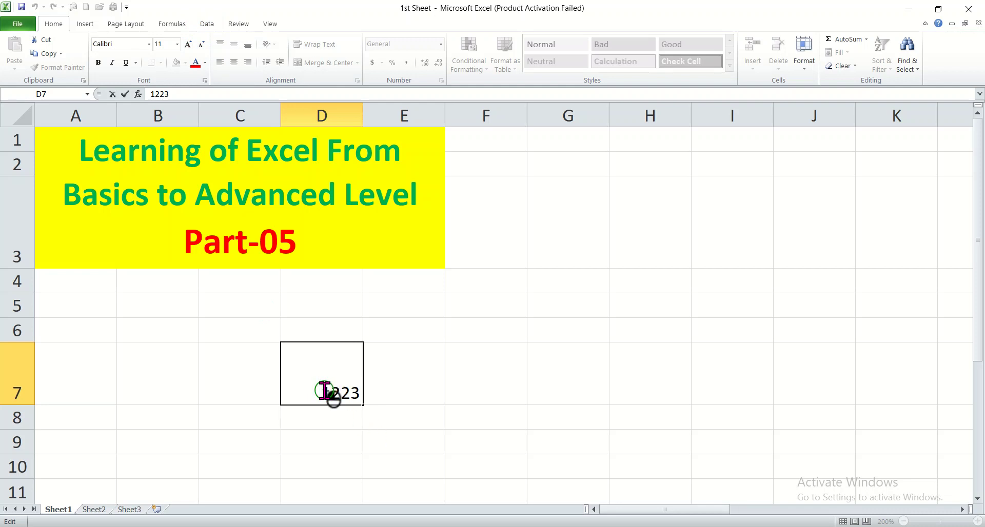
left_click_drag(326, 391, 380, 400)
left_click(359, 391)
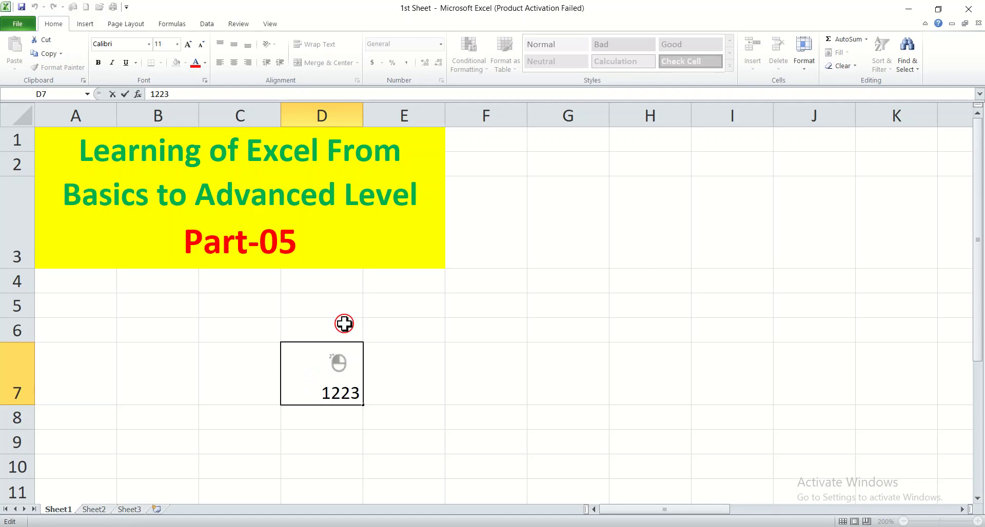
left_click(469, 385)
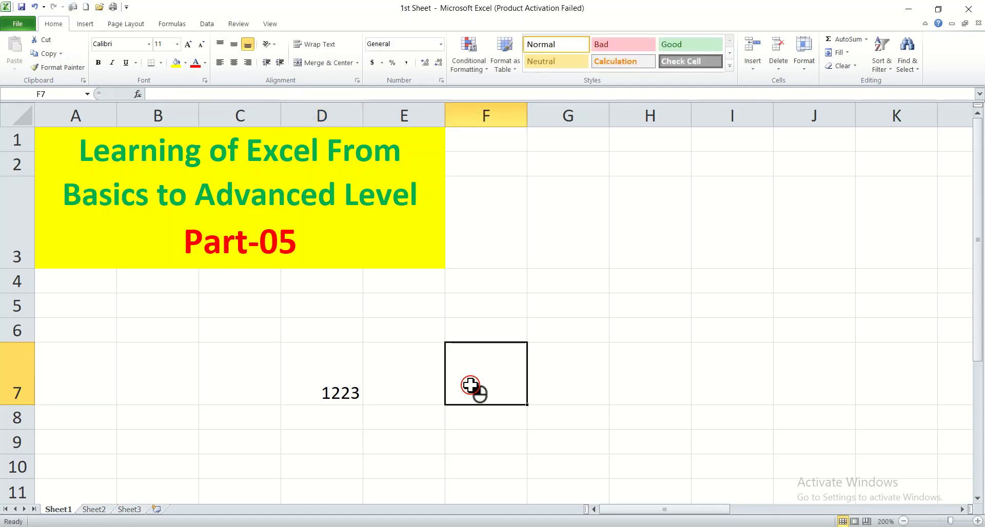
left_click(319, 382)
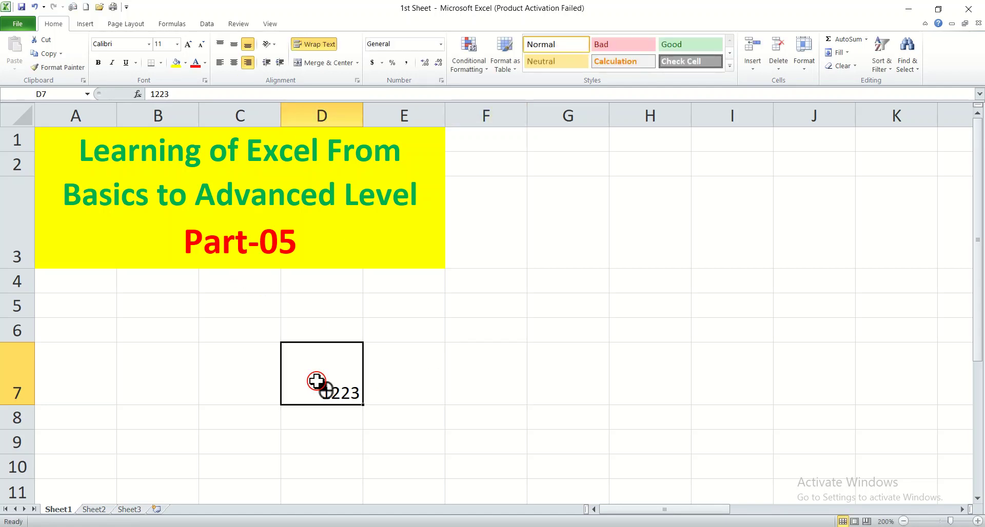
Align the number in D7 to the top left of the cell.
left_click(234, 47)
left_click(220, 44)
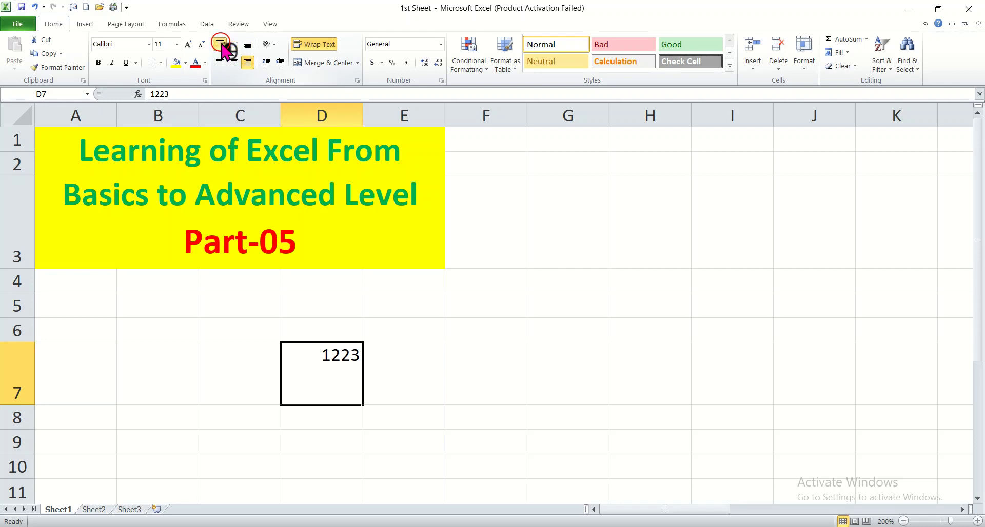
left_click(220, 63)
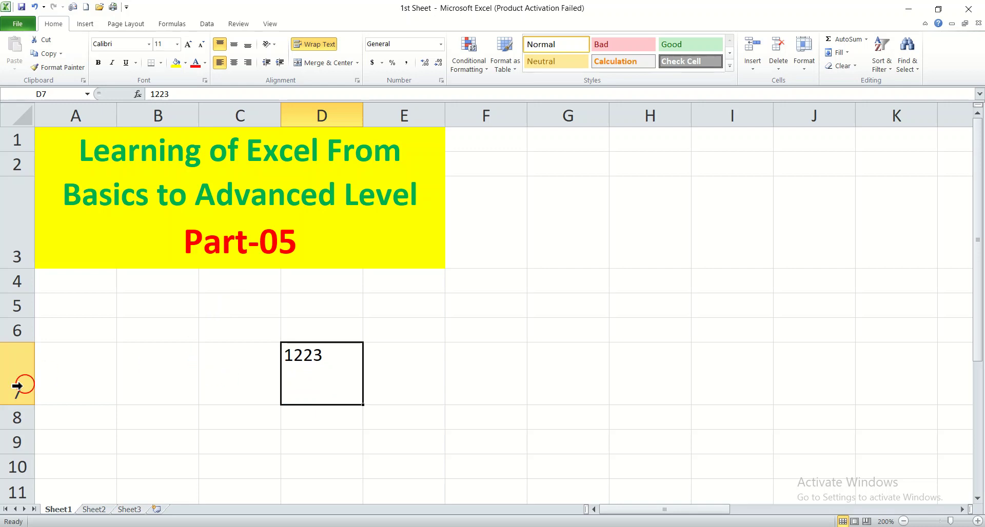
Shrink row 5, collapse row 6 completely and make row 7 considerably taller.
left_click_drag(17, 342, 23, 307)
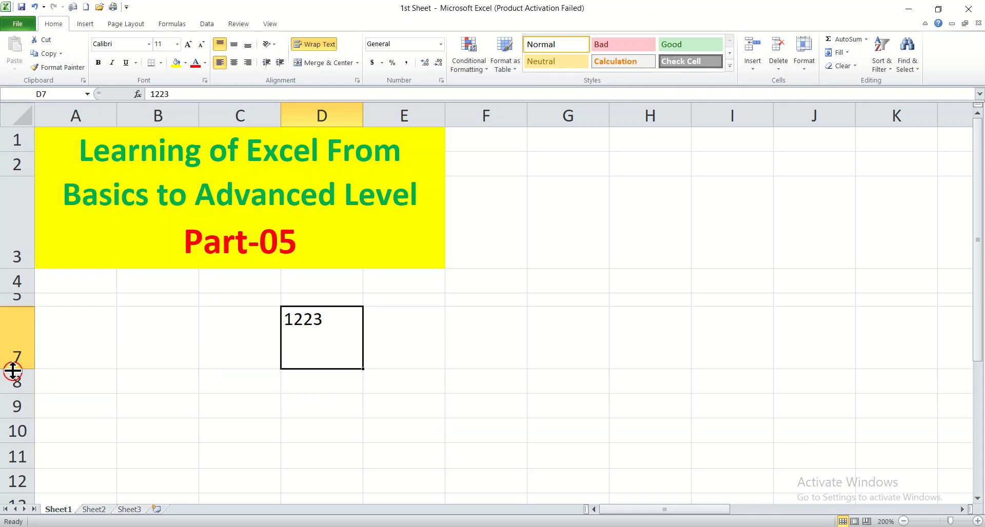
left_click_drag(15, 367, 18, 419)
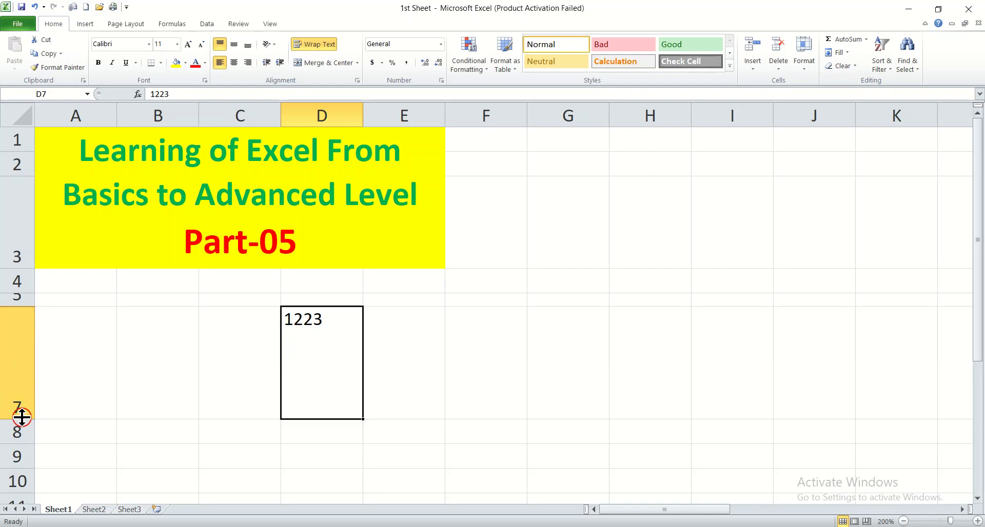
Center the number in D7 both horizontally and vertically within the cell.
double_click(326, 378)
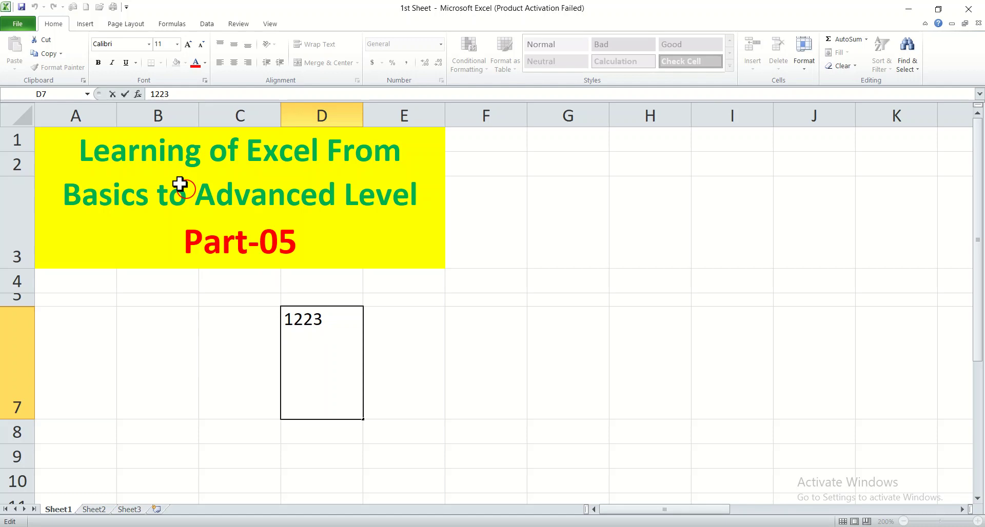
left_click(441, 352)
left_click(334, 351)
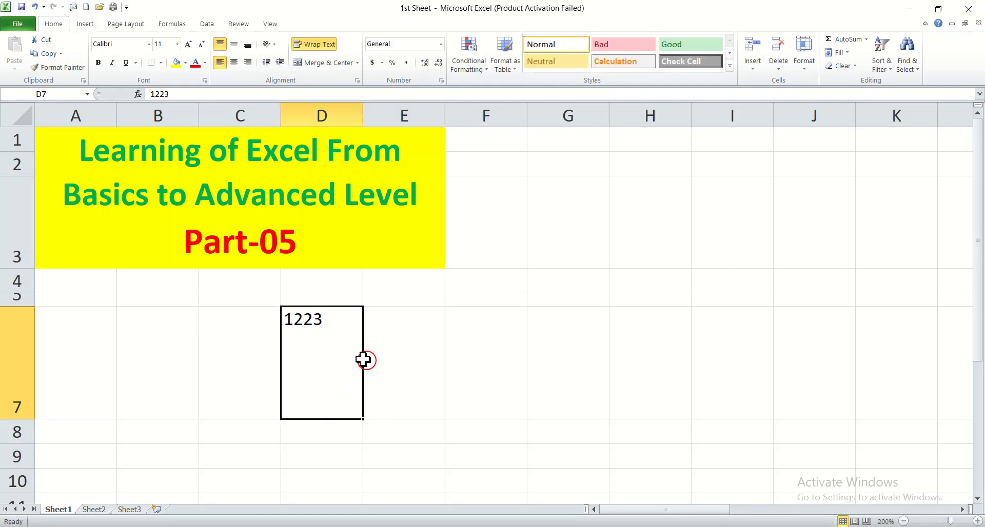
left_click(235, 63)
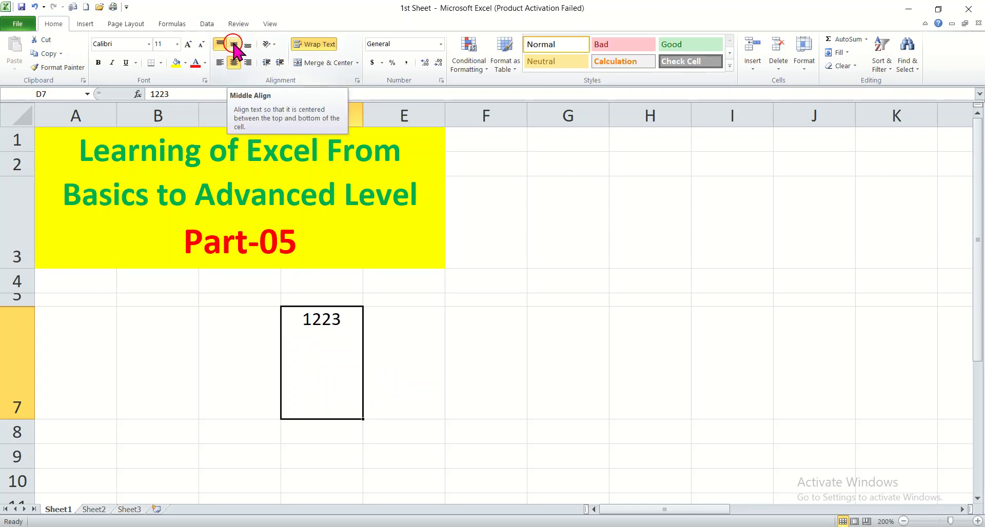
left_click(234, 46)
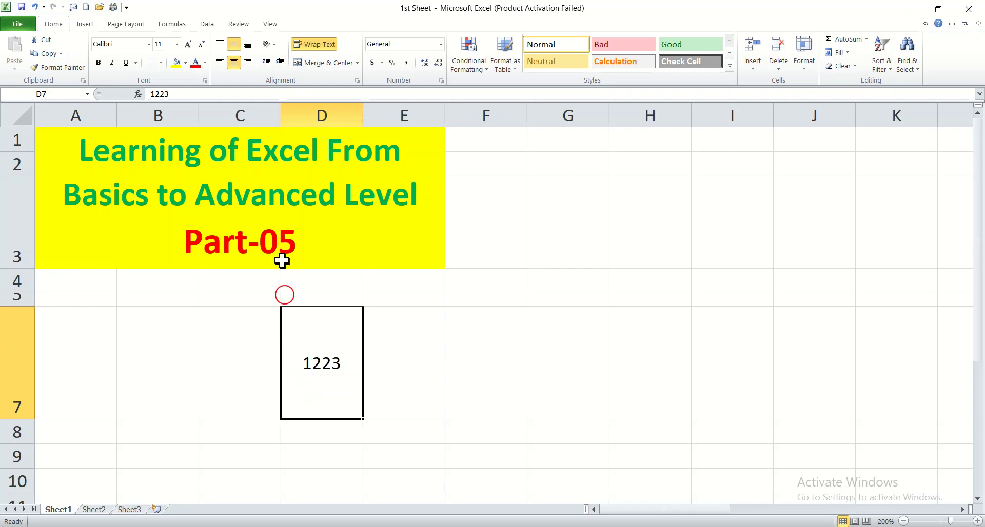
Cycle the number in D7 through middle-left, bottom-left and finally bottom-right alignment.
left_click(221, 65)
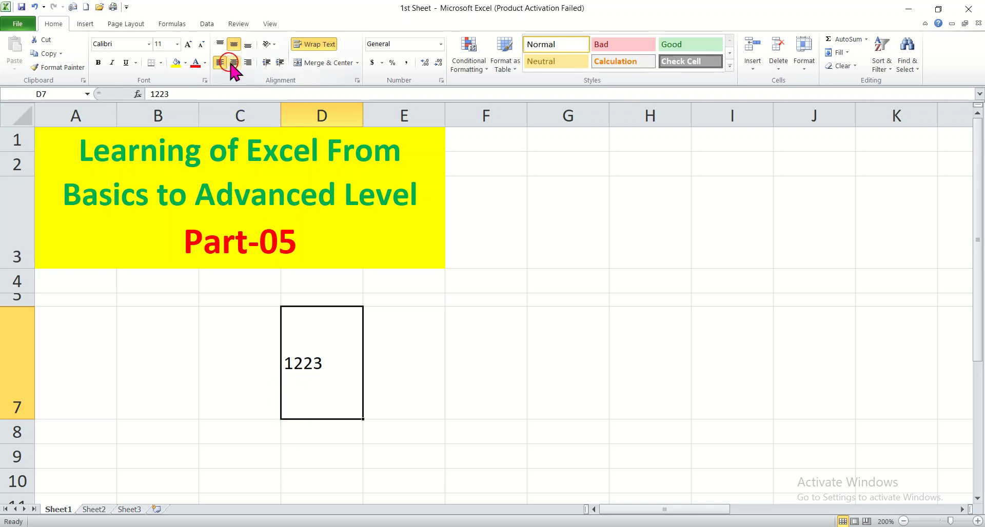
left_click(248, 45)
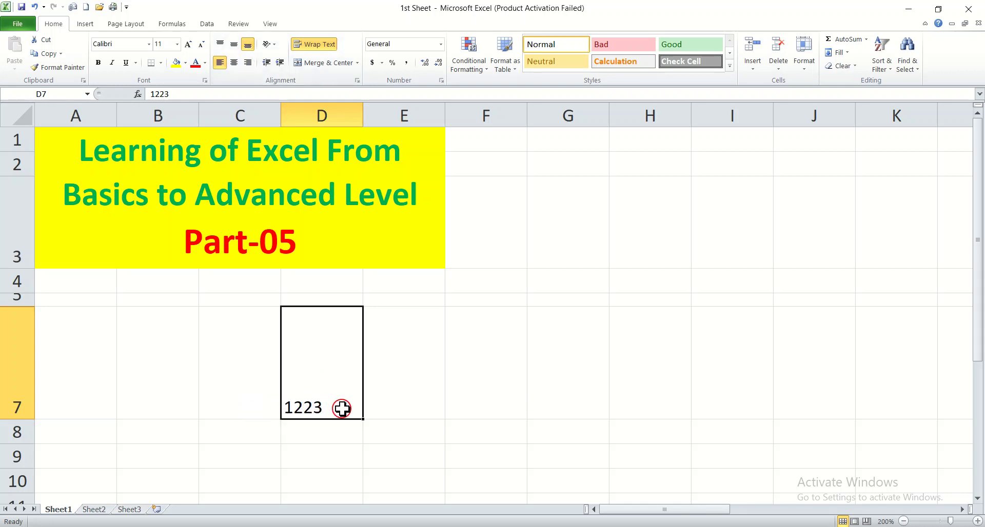
left_click(249, 62)
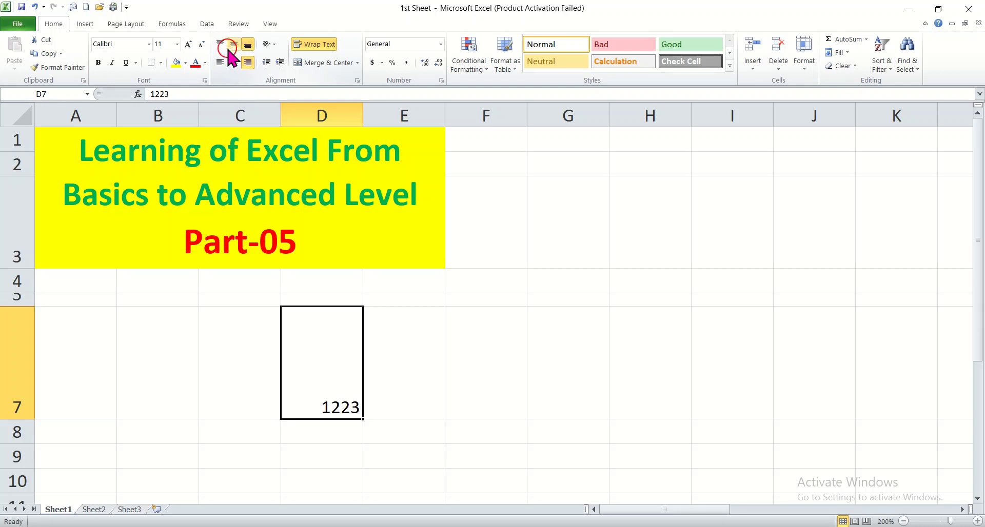
Apply the Rotate Text Up orientation to the number in D7.
left_click(271, 46)
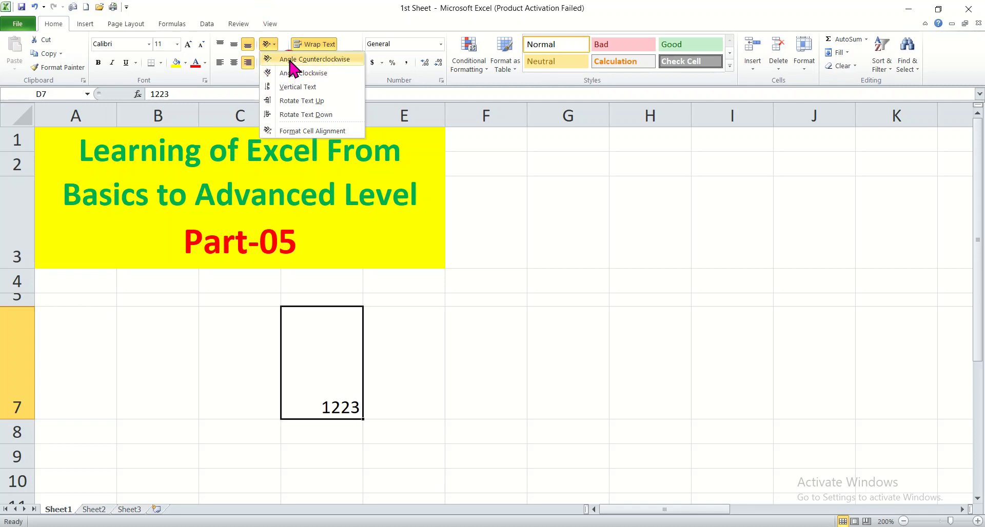
left_click(324, 406)
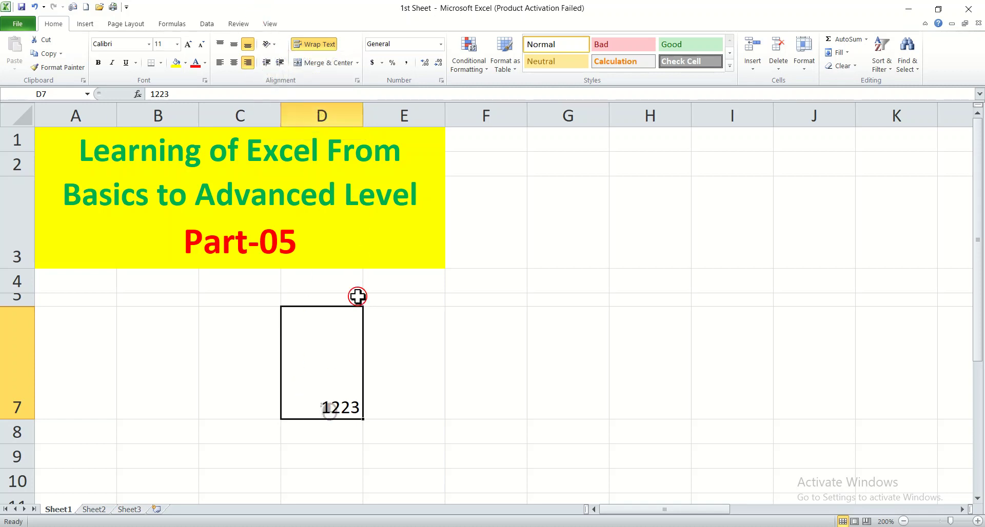
left_click(431, 374)
left_click(334, 378)
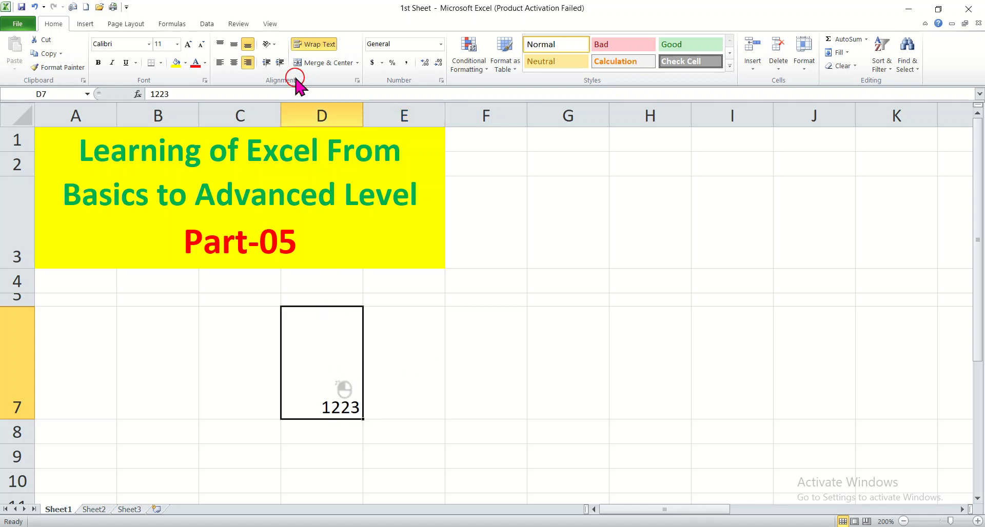
left_click(278, 44)
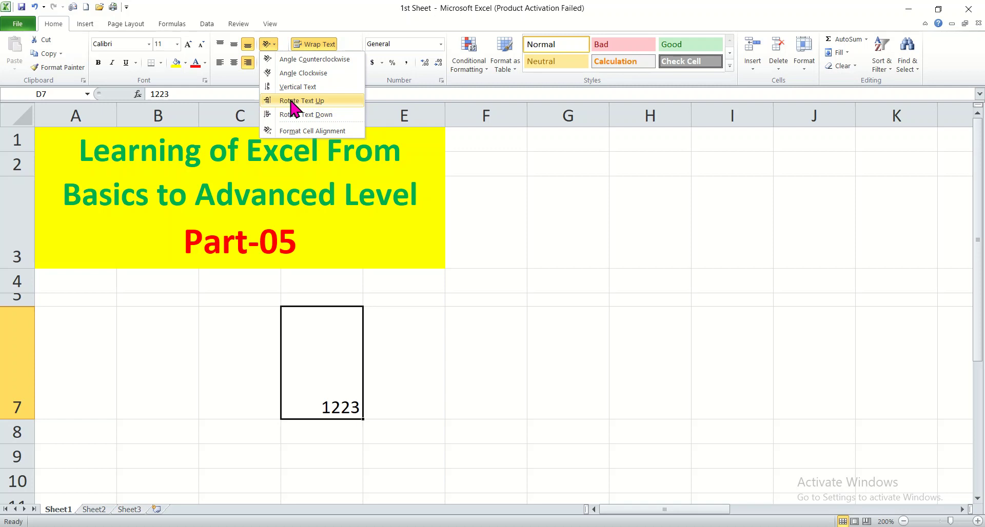
left_click(298, 100)
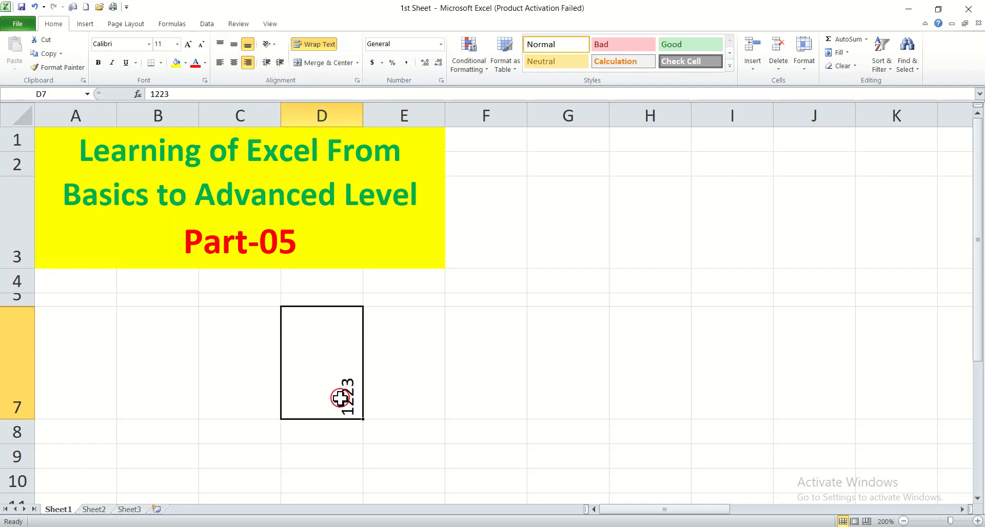
Try the Angle Counterclockwise orientation on D7 and switch the cell back to Rotate Text Up.
left_click(272, 45)
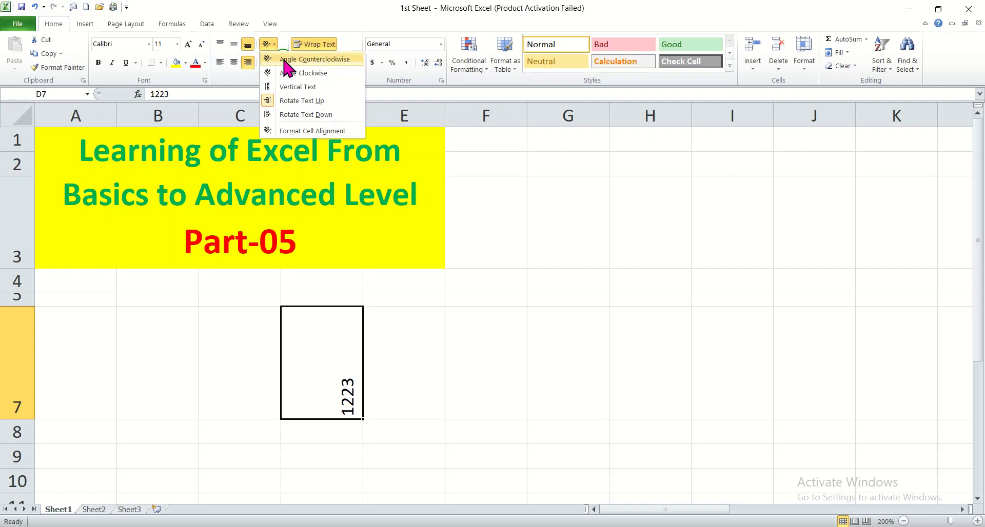
left_click(285, 59)
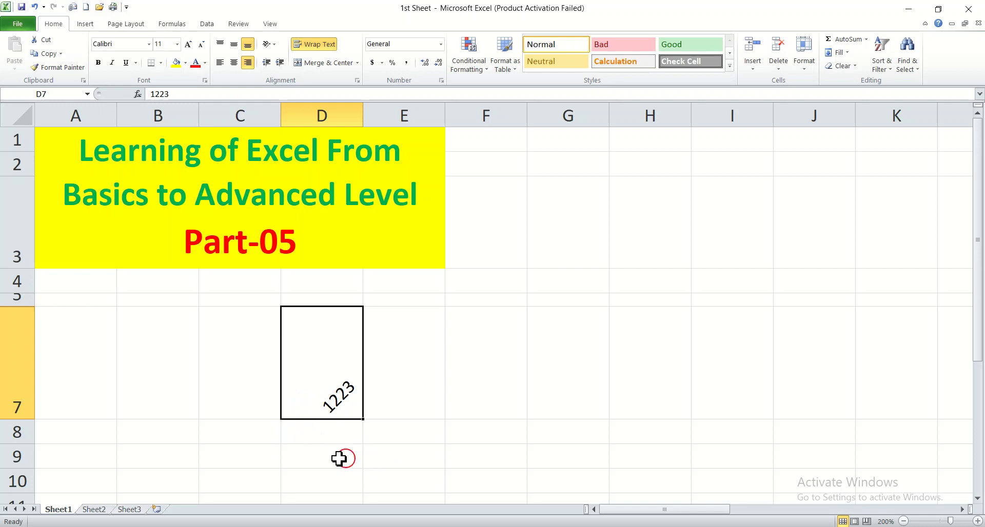
left_click(274, 45)
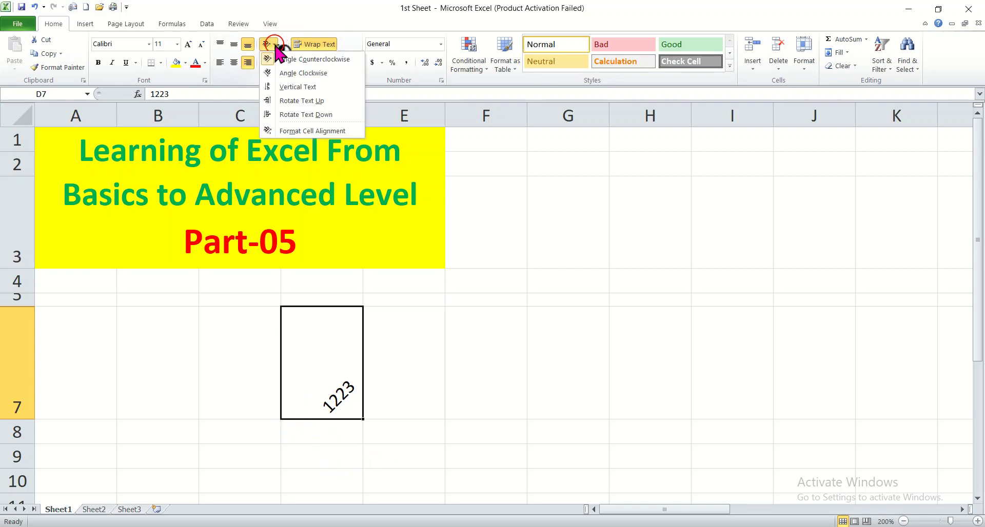
left_click(294, 103)
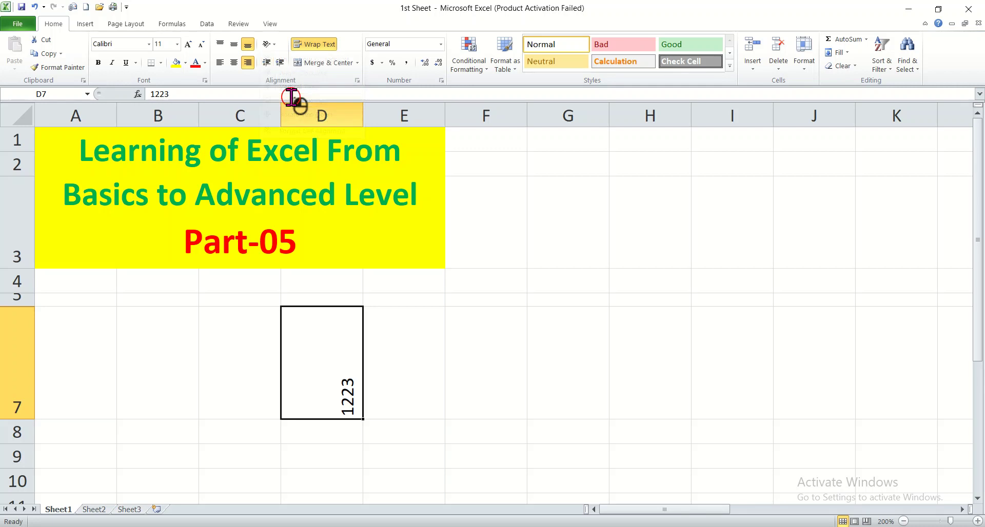
Change the orientation of the number in D7 to Rotate Text Down.
left_click(265, 45)
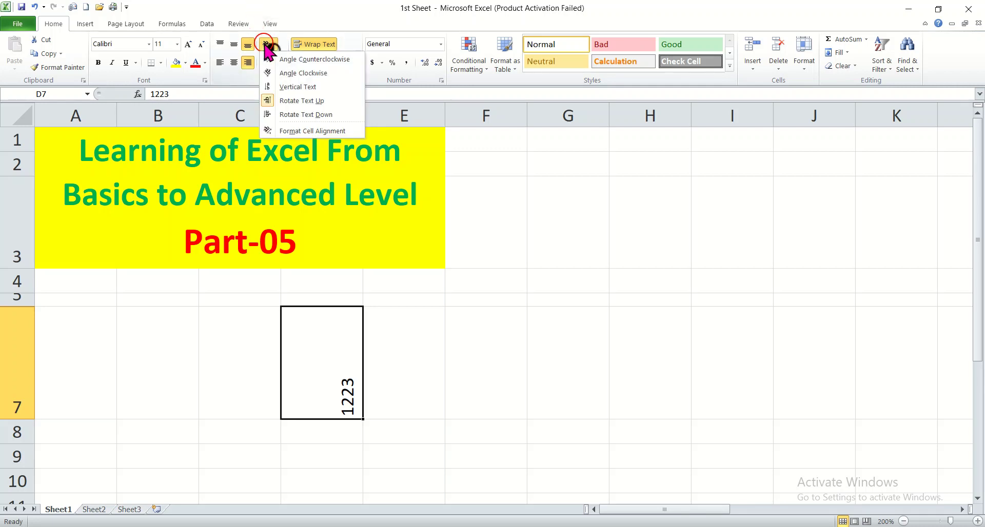
left_click(291, 115)
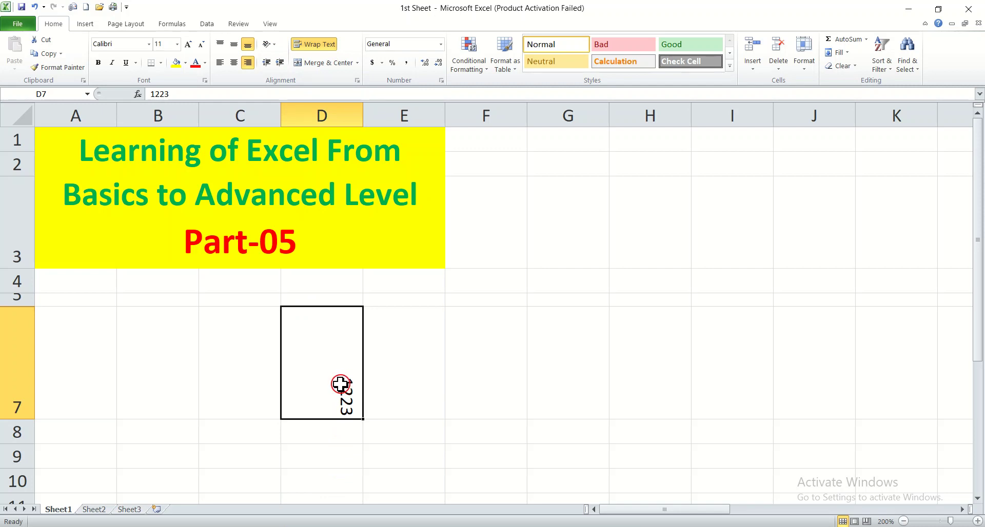
Apply the Vertical Text orientation to the number in D7 and increase its indent three times.
left_click(270, 44)
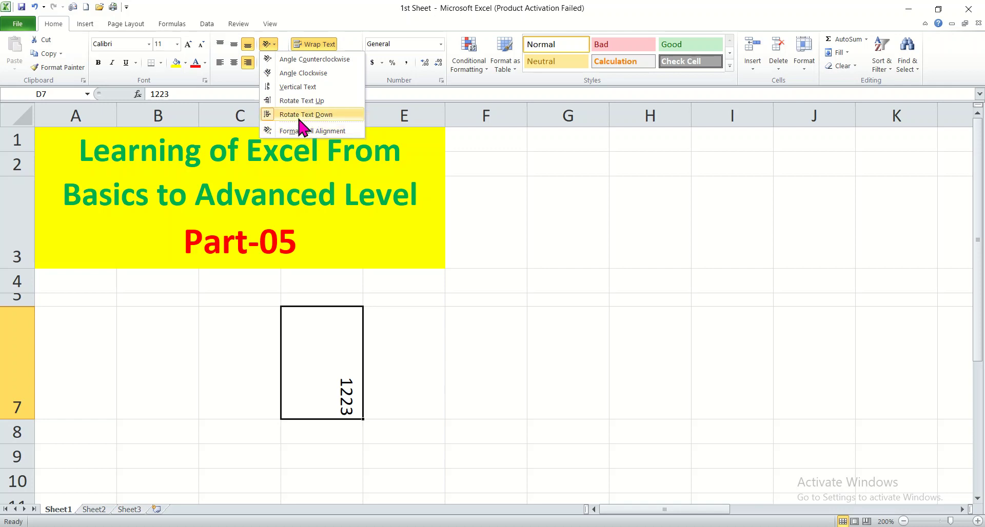
left_click(288, 88)
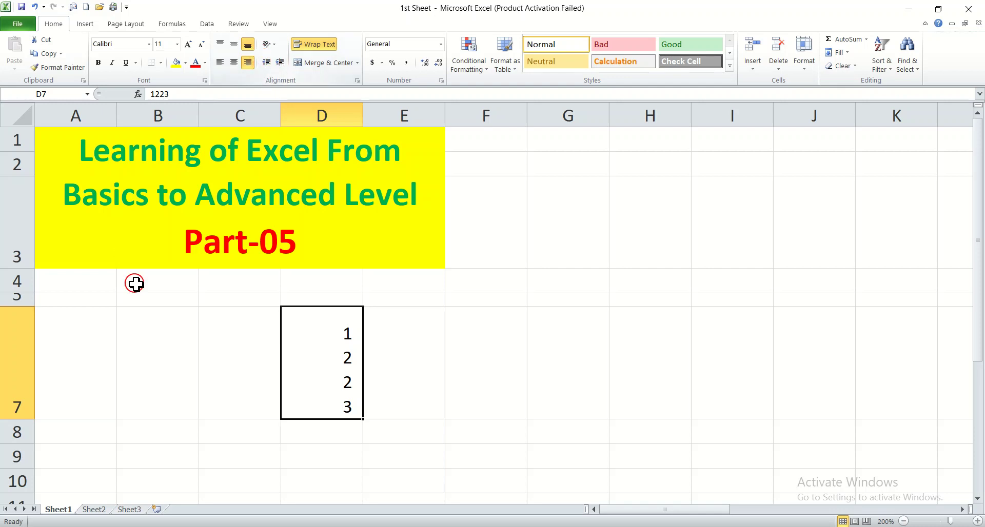
left_click(281, 63)
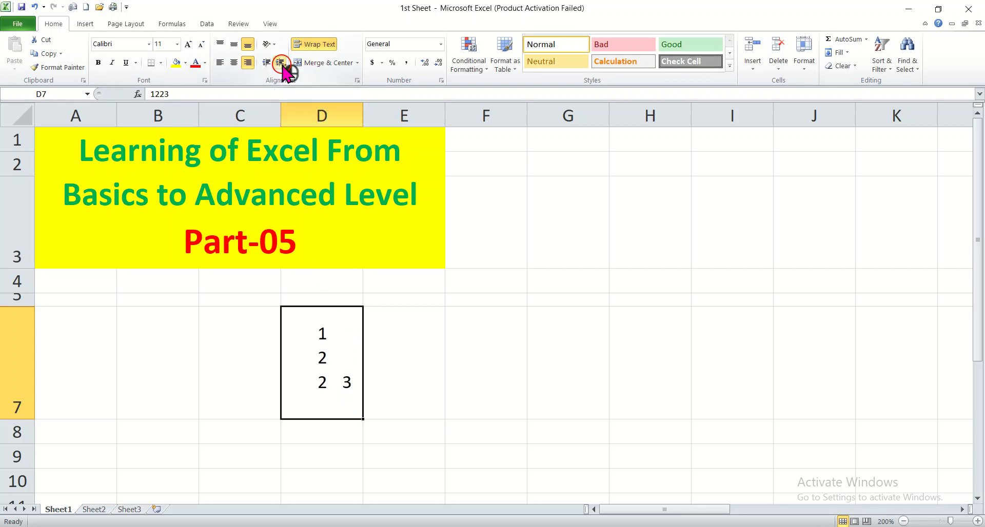
left_click(280, 63)
left_click(281, 62)
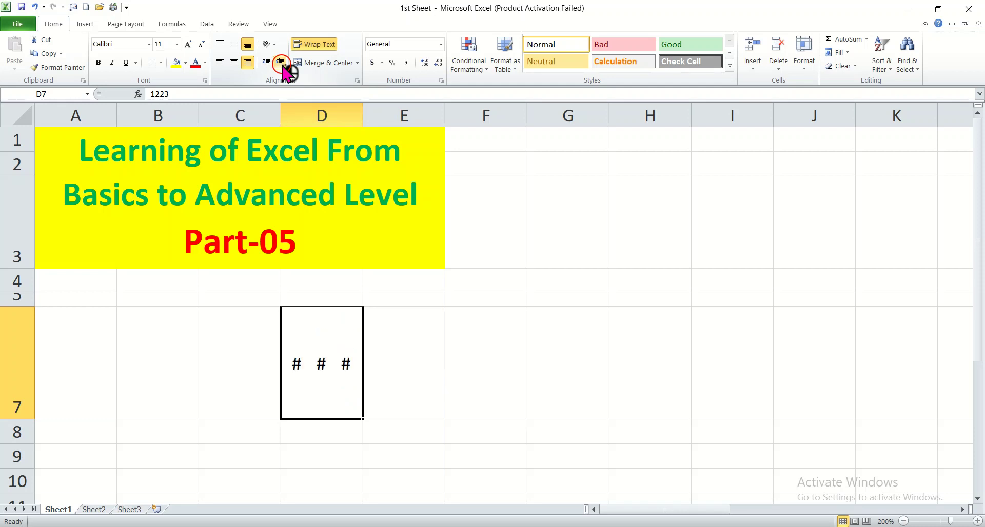
Undo the indent and orientation changes on D7 back to horizontal, bottom-right-aligned text.
key("ctrl+z")
key("ctrl+z")
key("ctrl+z")
key("ctrl+z")
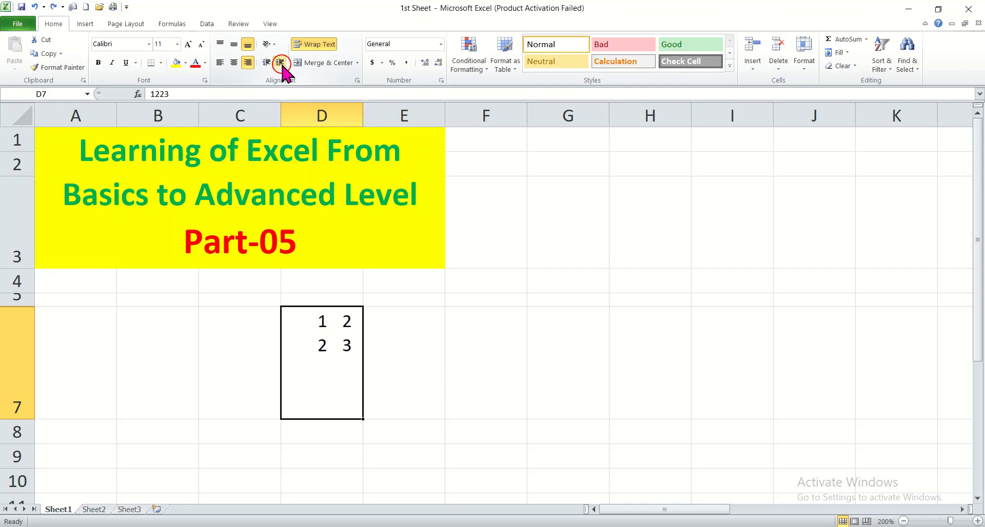
key("ctrl+z")
key("ctrl+z")
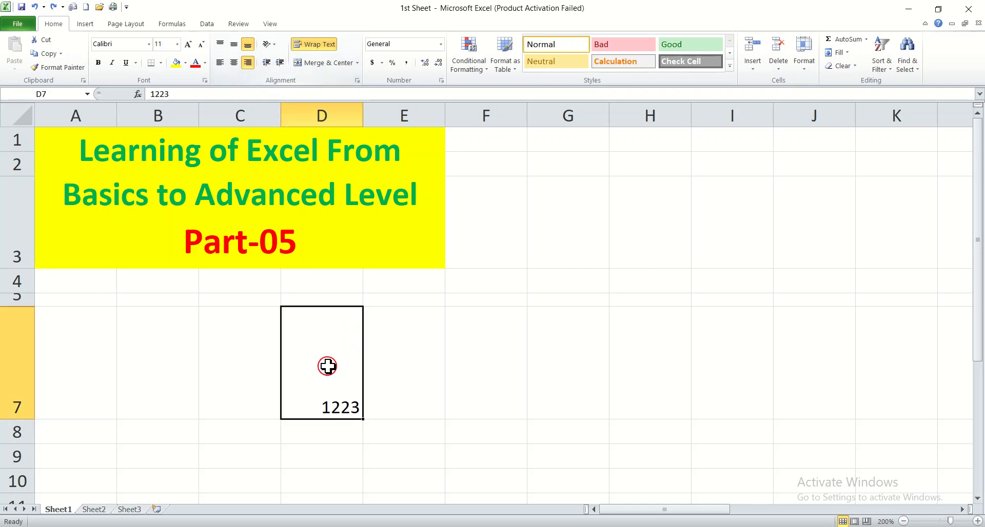
Increase the indent of the right-aligned number in D7 repeatedly until it moves past the cell's original width.
left_click(416, 407)
left_click(338, 395)
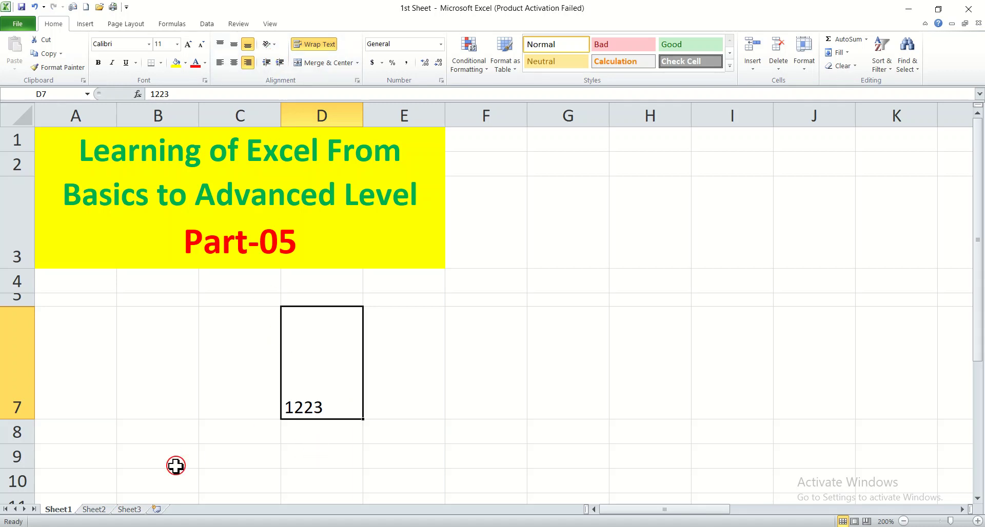
left_click(280, 62)
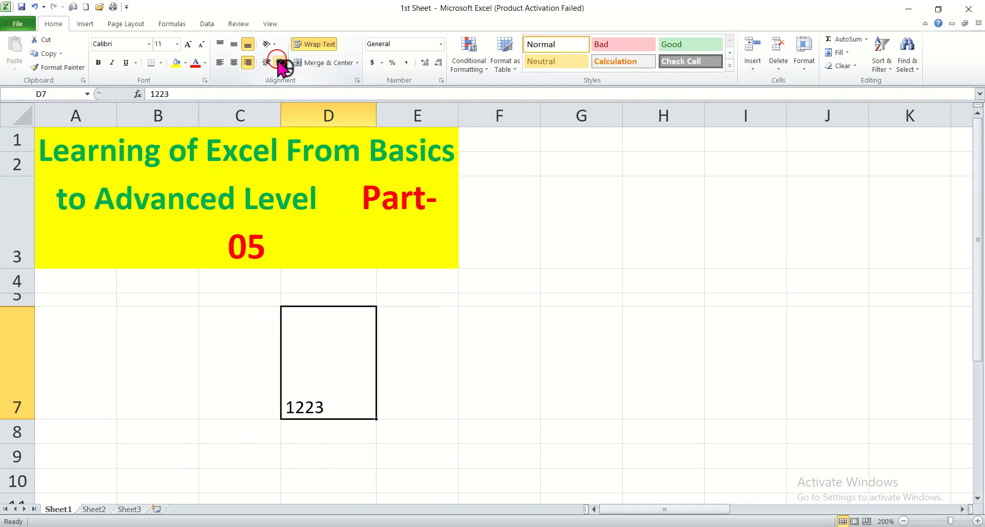
left_click(279, 62)
left_click(280, 62)
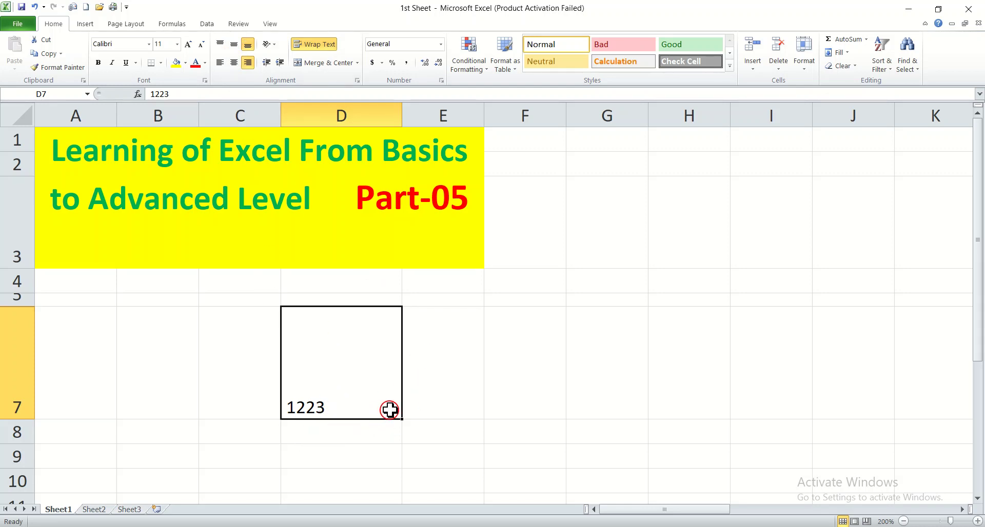
Decrease the indent of D7 back to the right edge and try increasing it again.
left_click(266, 62)
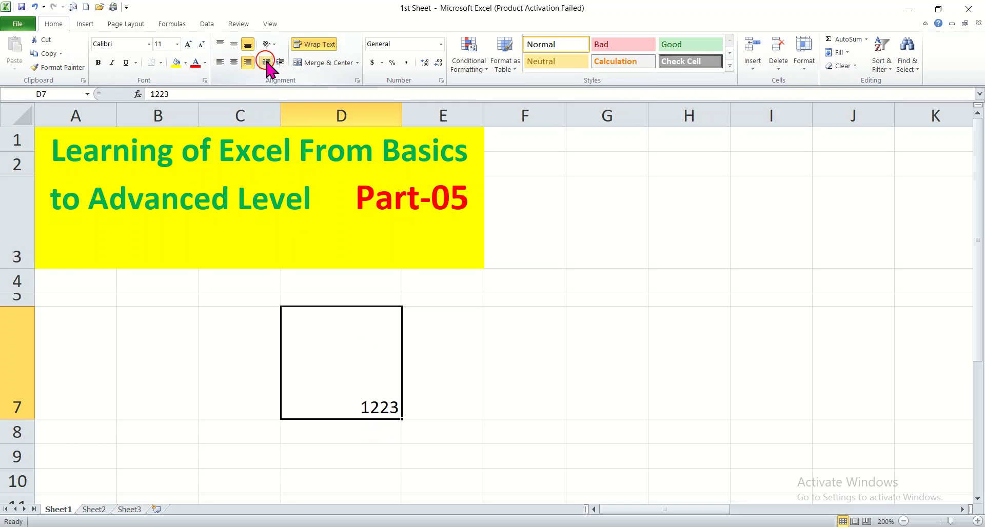
left_click(280, 62)
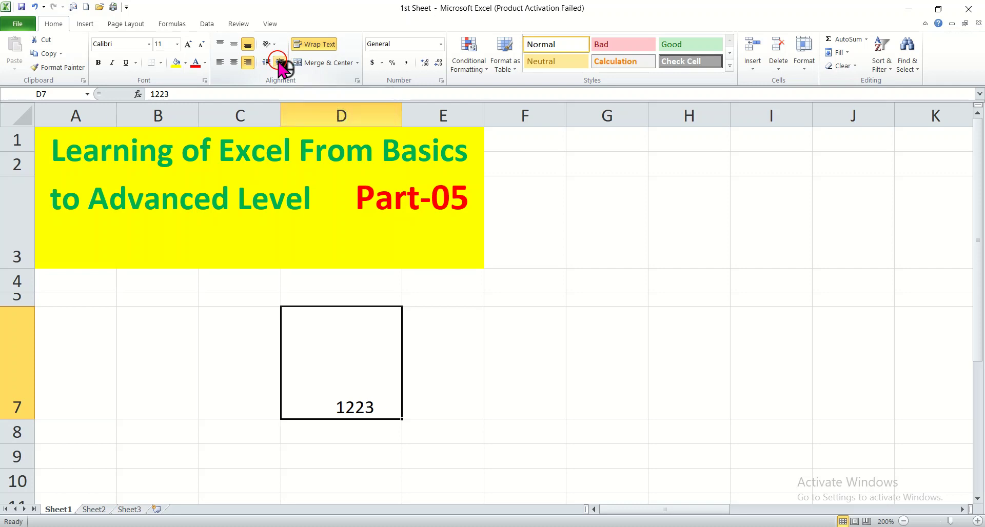
left_click(268, 62)
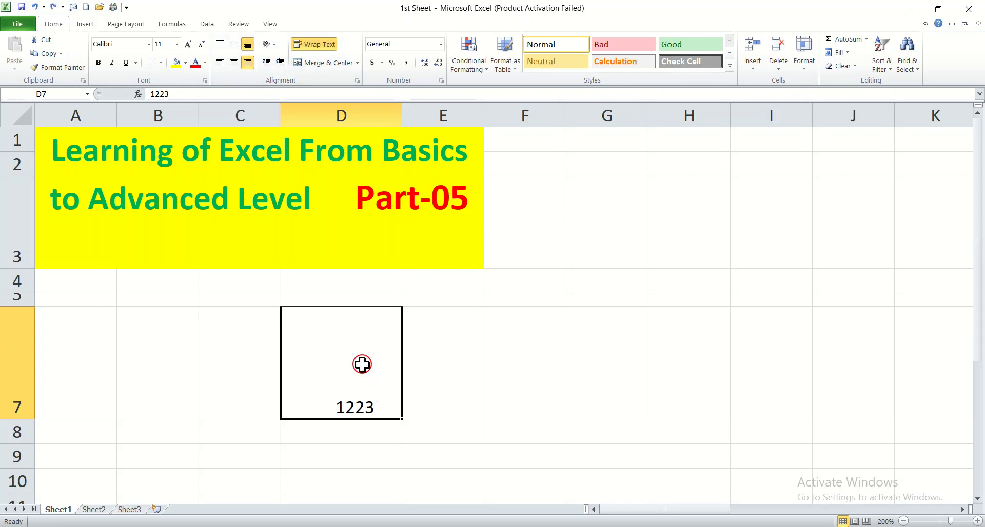
Undo the latest indent changes on D7 until column D is back at its original width.
key("ctrl+z")
key("ctrl+z")
key("ctrl+z")
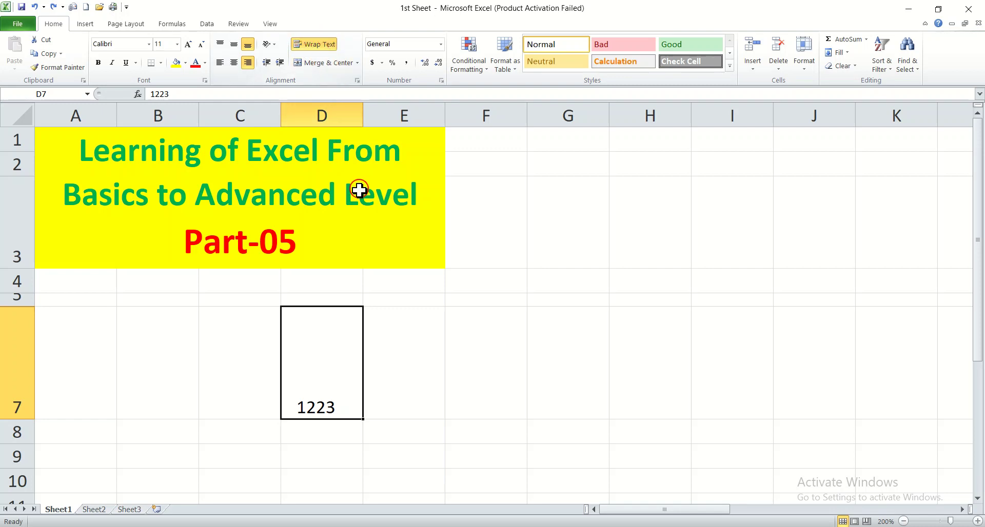
Enter the text "1233456 school duty" in cell E7.
left_click(474, 280)
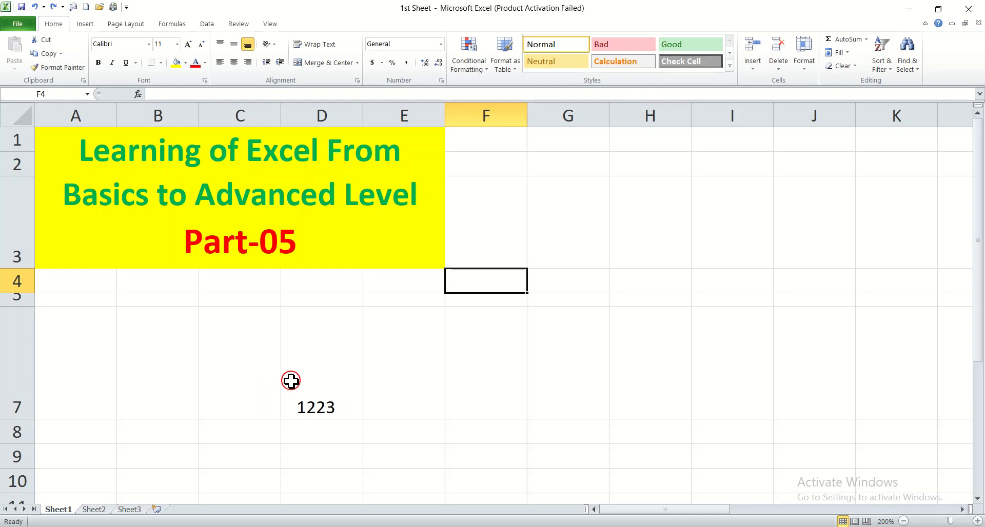
left_click(381, 397)
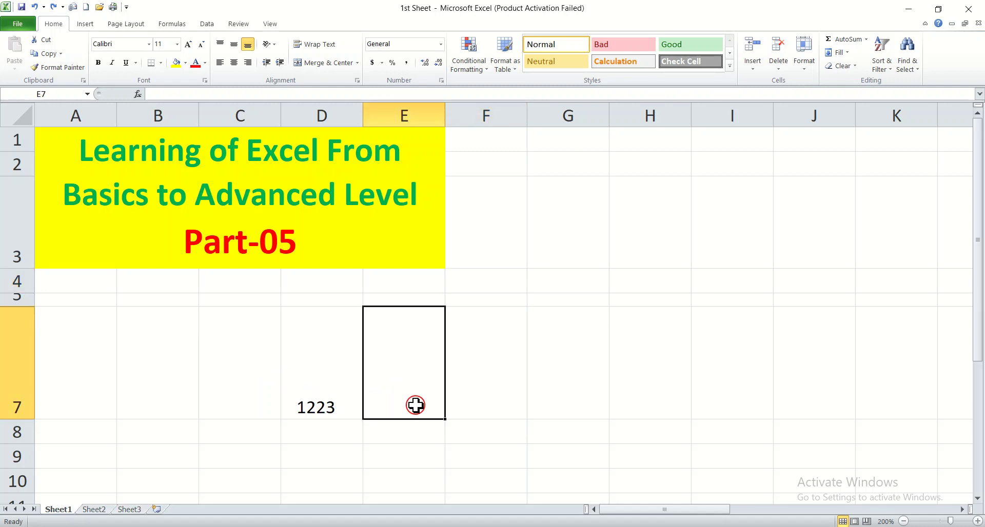
type("1233456 school duty")
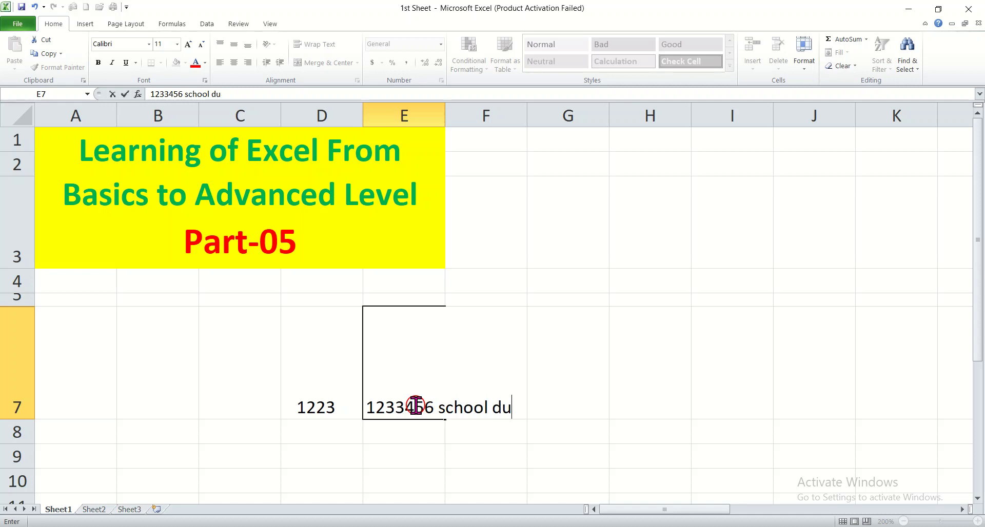
left_click(461, 482)
Turn on Wrap Text for the long entry in cell E7.
left_click(404, 337)
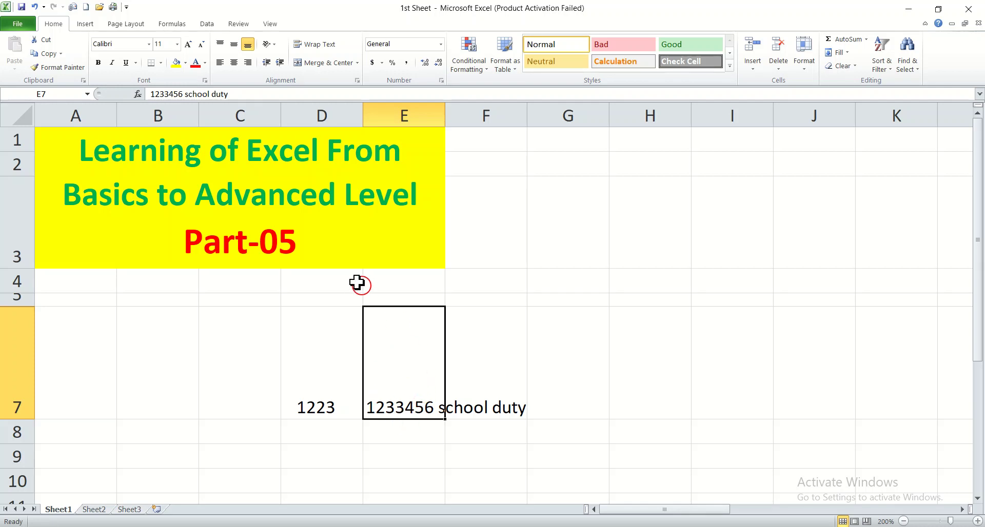
left_click(309, 46)
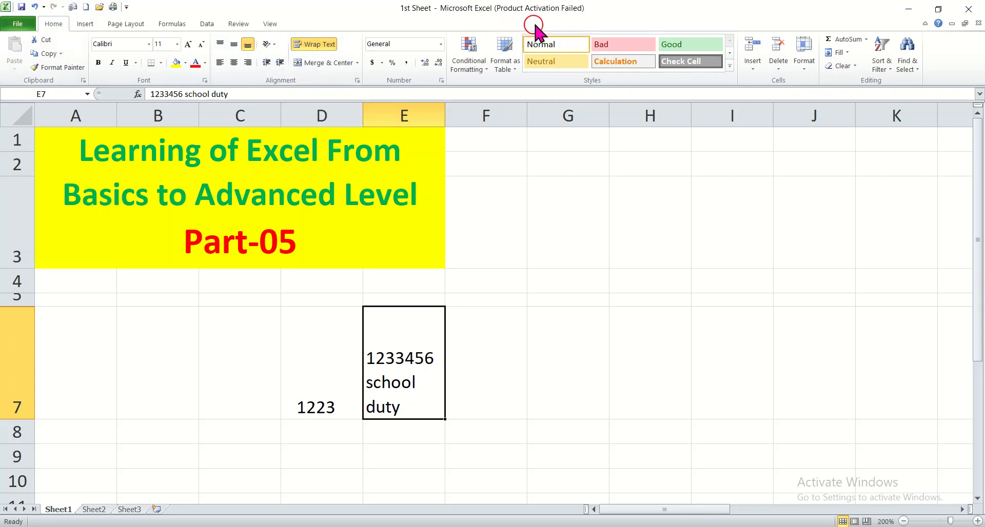
Look over the available Merge & Center options and close the list without choosing one.
left_click(476, 362)
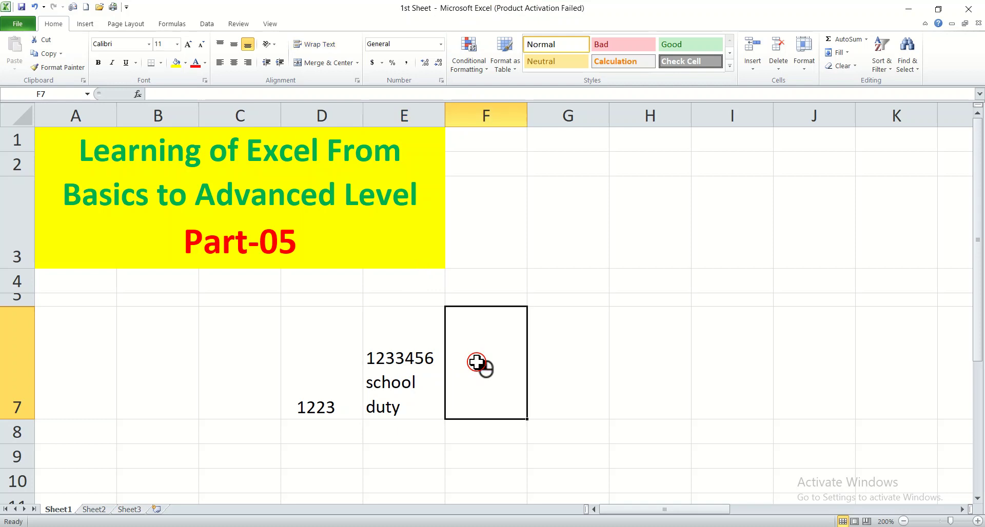
left_click(358, 62)
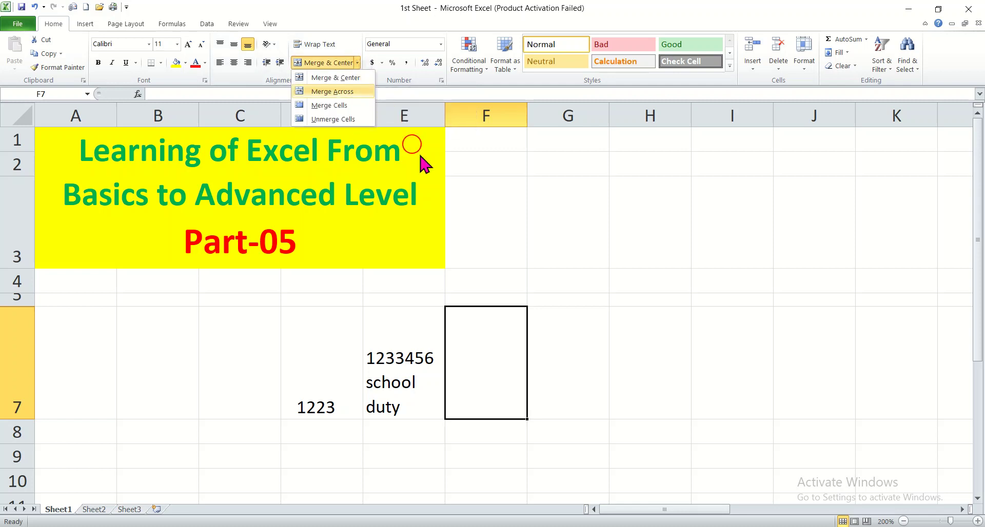
left_click(454, 195)
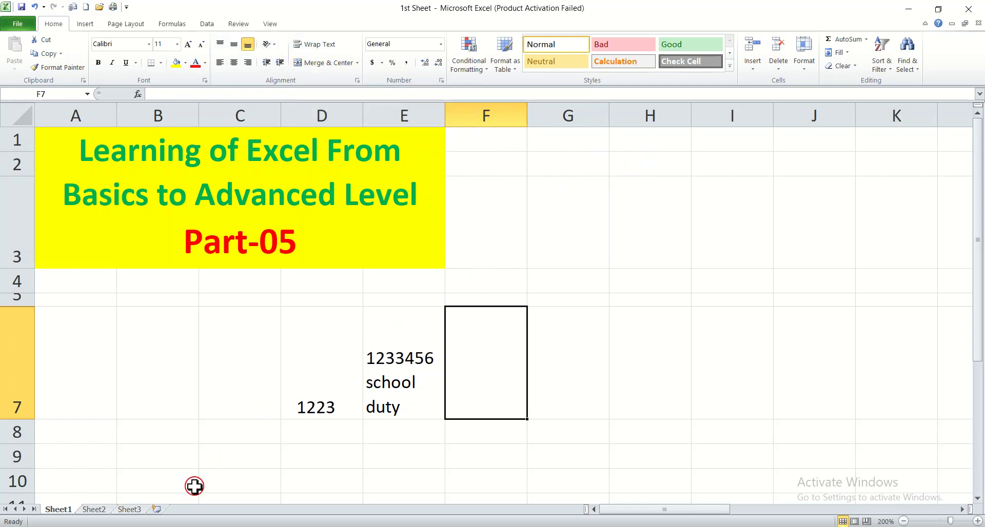
left_click(222, 425)
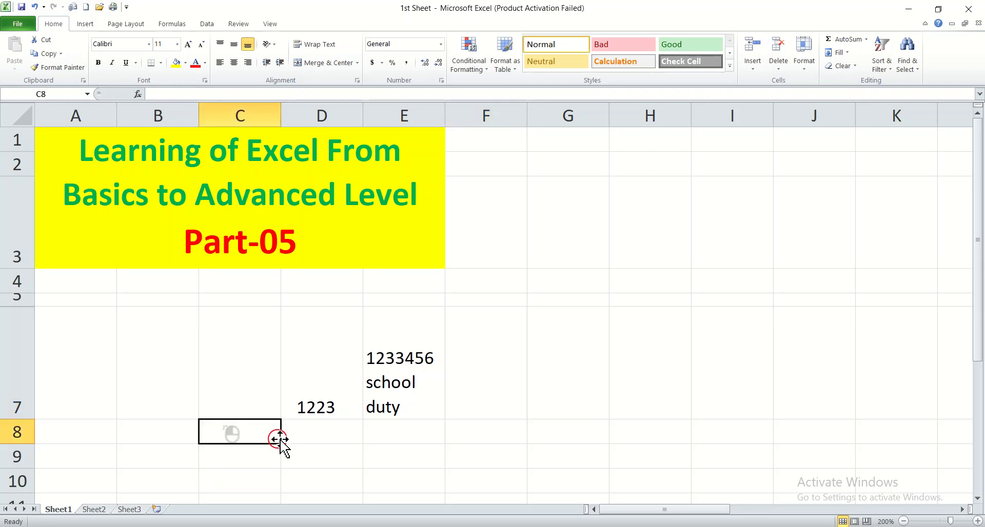
left_click(315, 435)
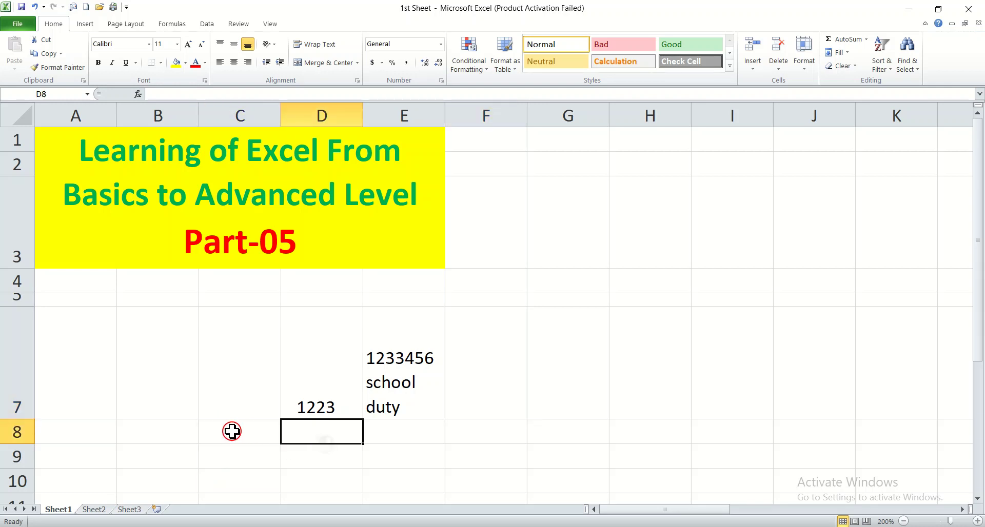
left_click(341, 327)
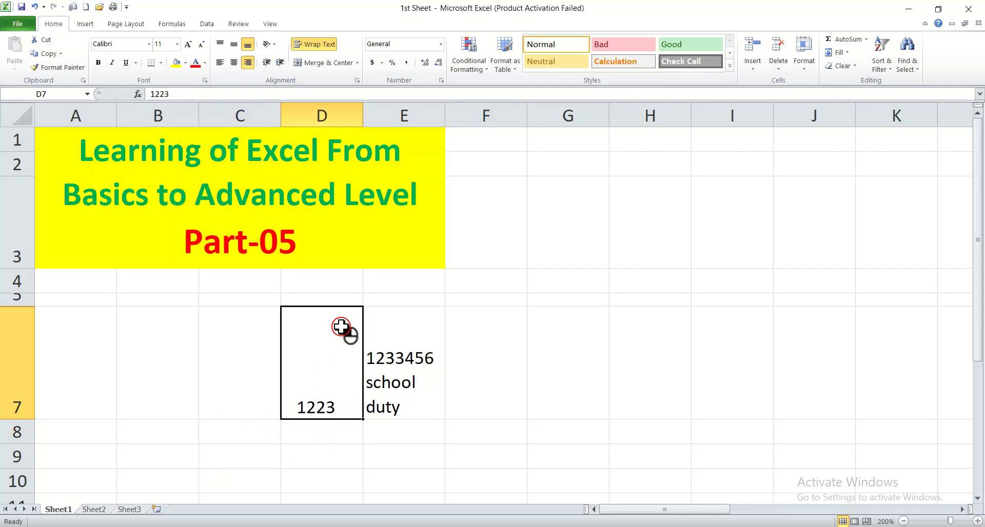
left_click(406, 335)
left_click(290, 335)
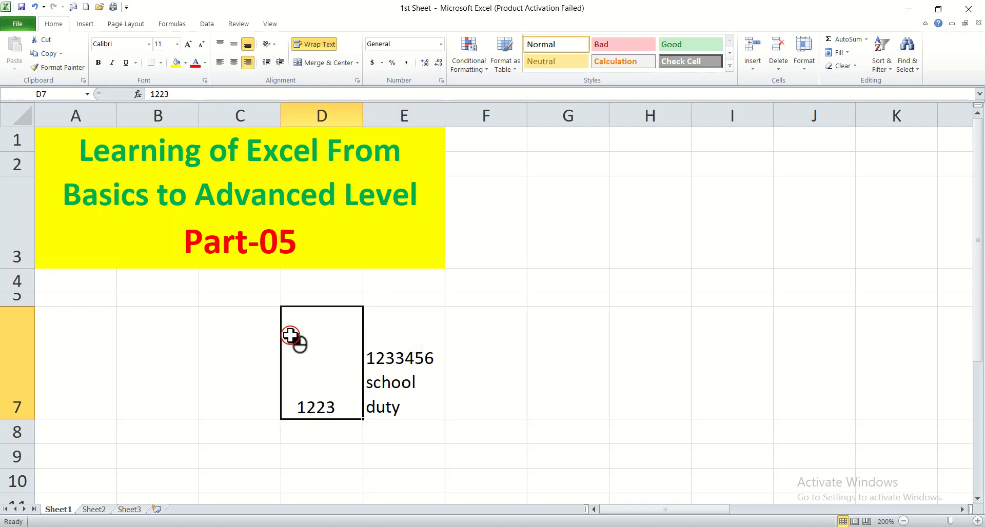
double_click(290, 336)
left_click(463, 384)
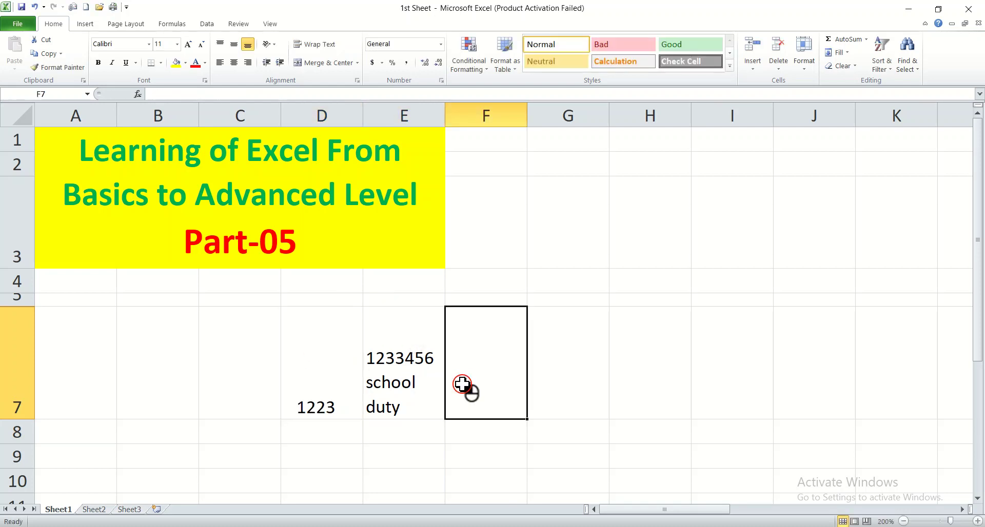
left_click(441, 327)
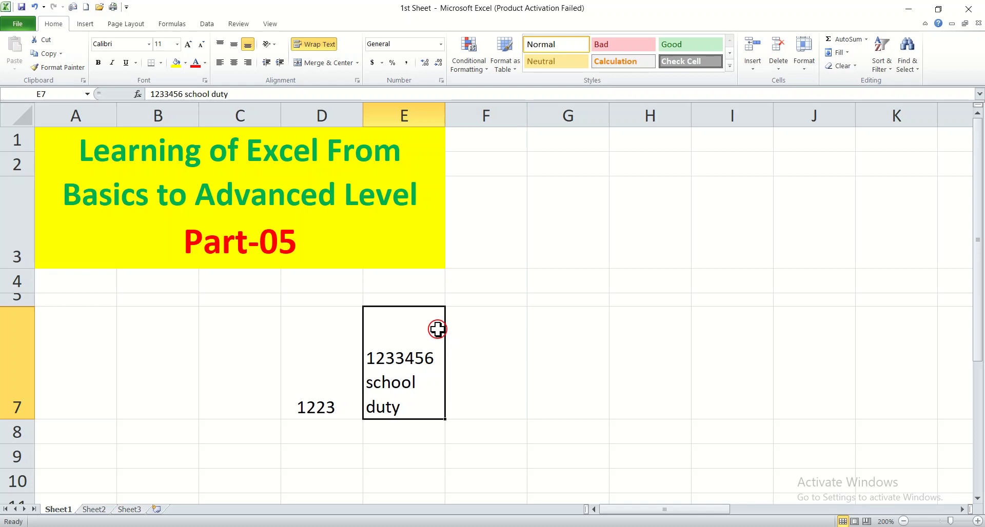
Merge and center cells D7 and E7, accepting that only the upper-left value is kept.
left_click_drag(379, 341, 320, 378)
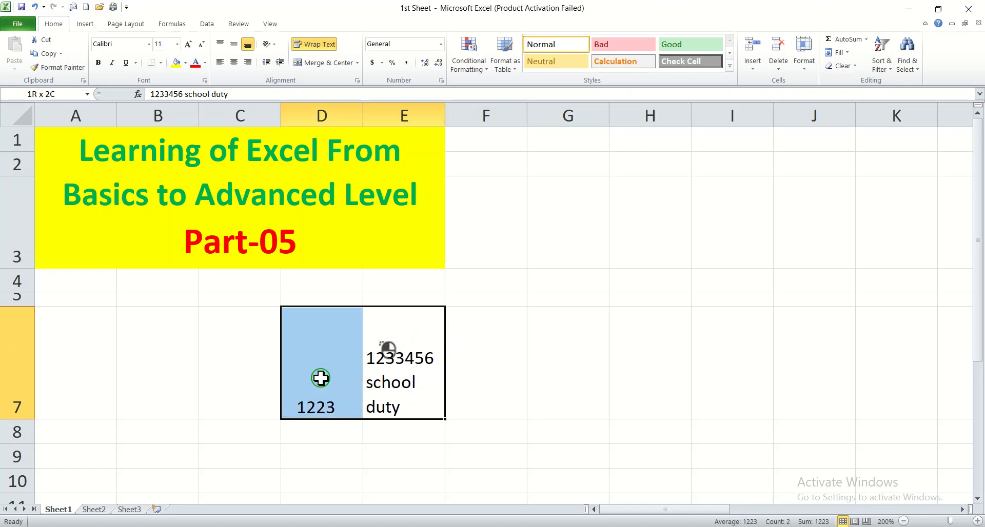
left_click(324, 63)
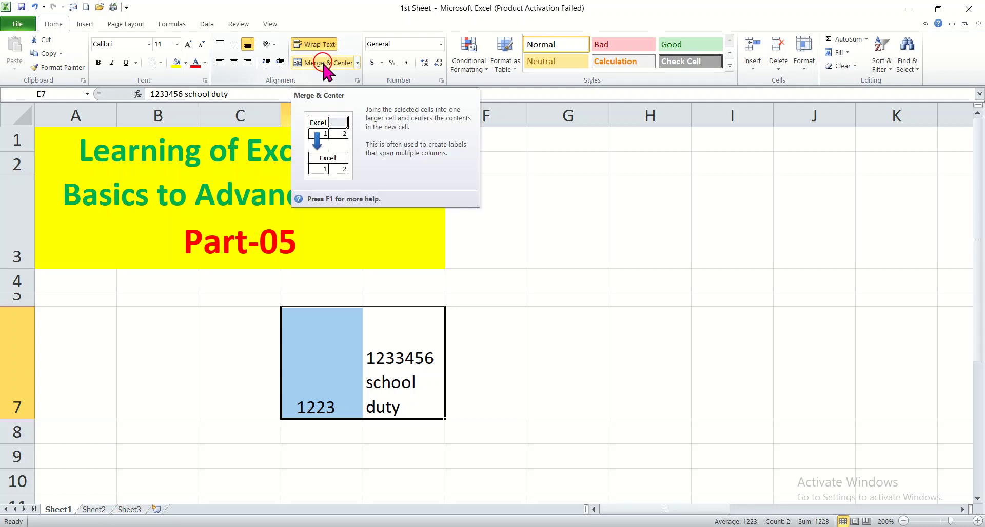
left_click(325, 64)
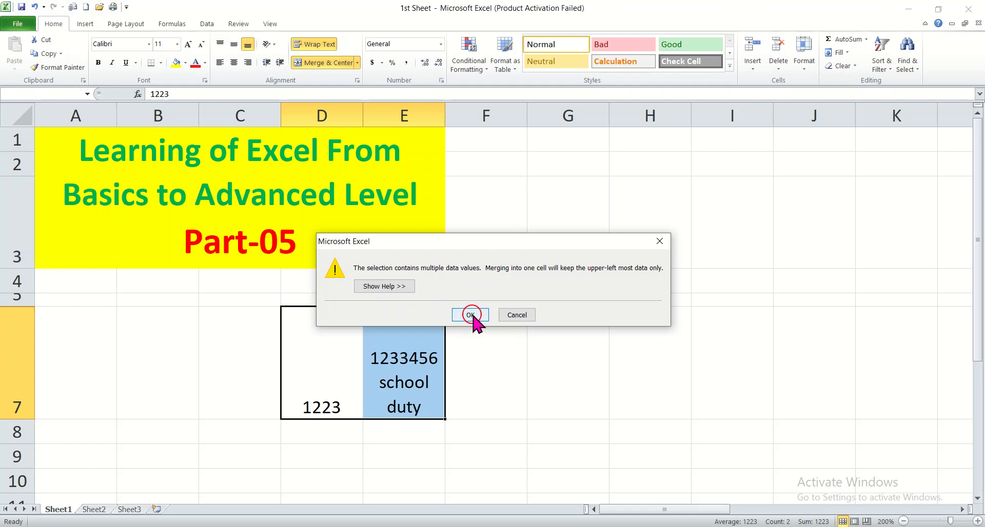
left_click(470, 315)
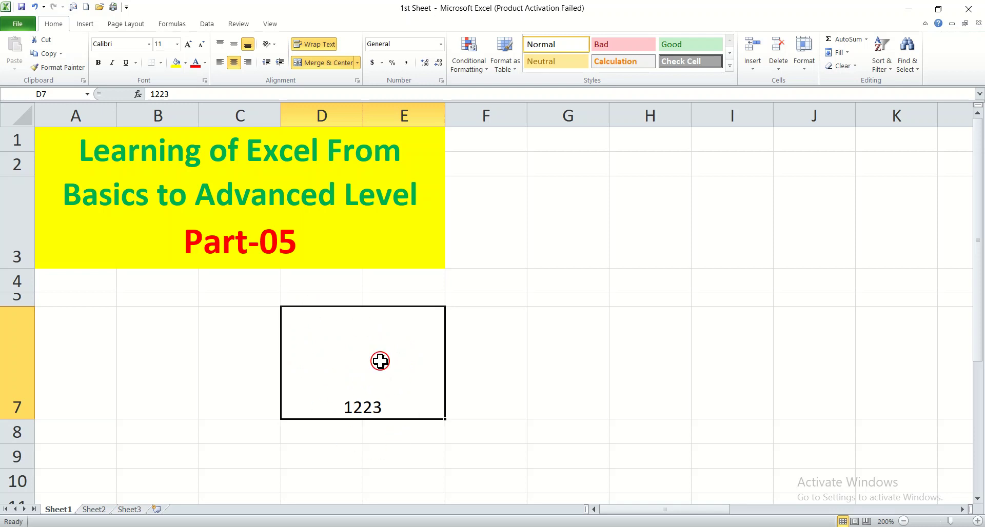
double_click(368, 375)
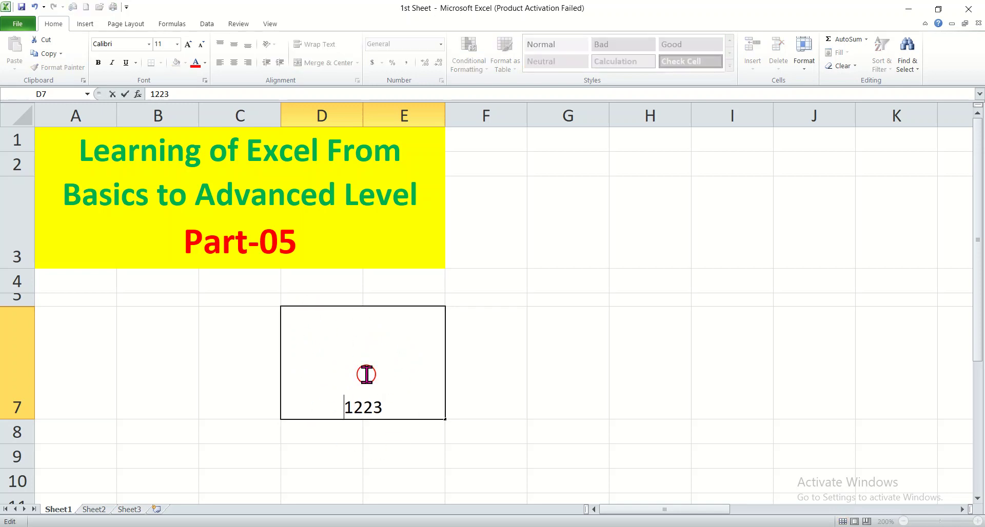
key("Return")
key("Return")
left_click(364, 375)
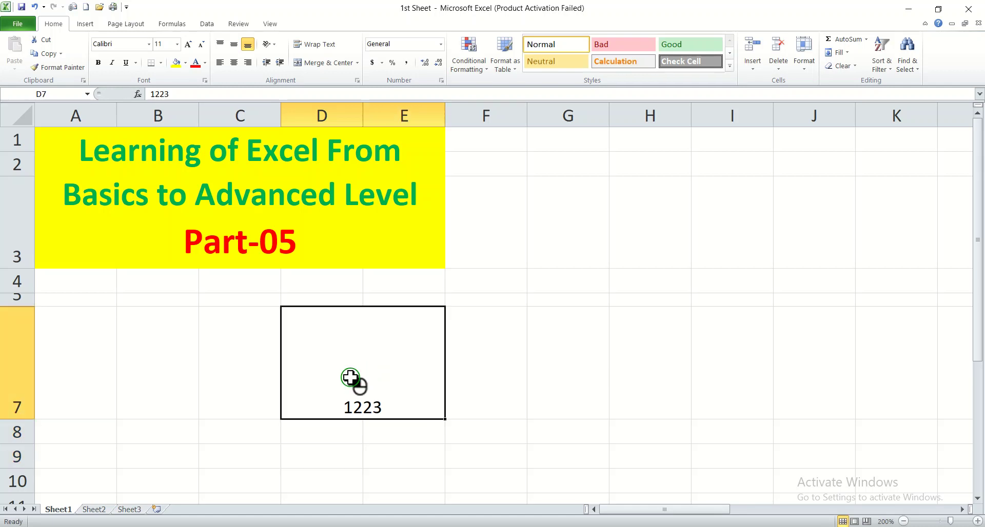
Merge and center the empty cells C9 through G9.
left_click_drag(233, 458, 538, 460)
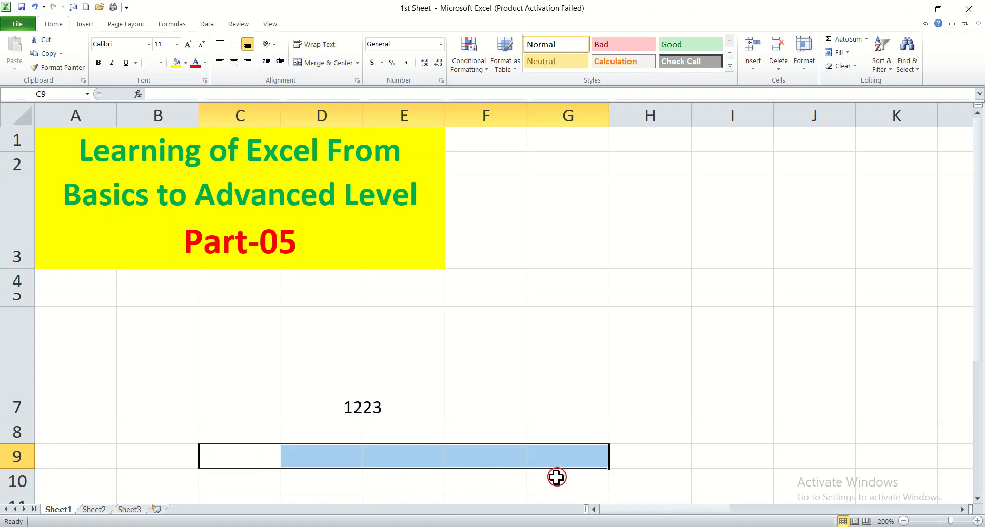
left_click(318, 63)
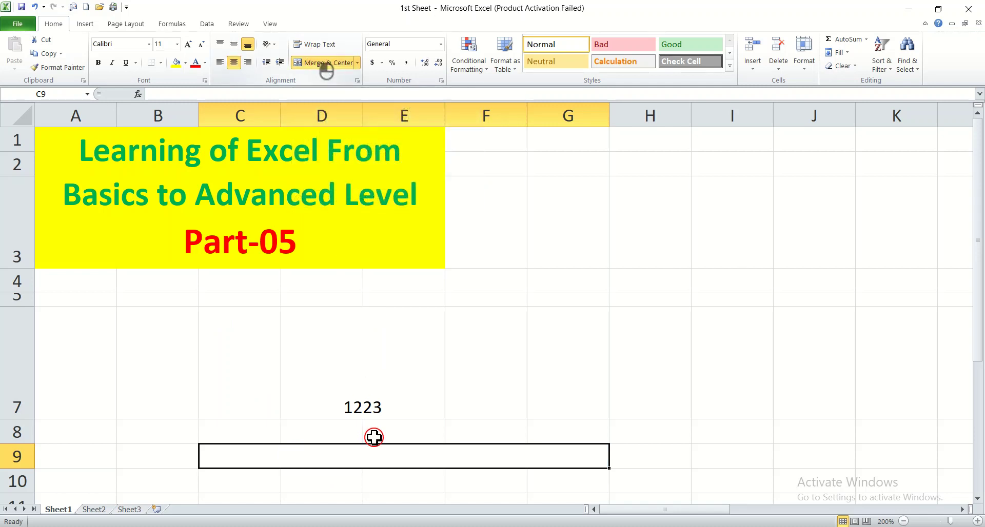
Apply a Thick Box Border around the merged cell C9:G9.
left_click(494, 493)
left_click(387, 457)
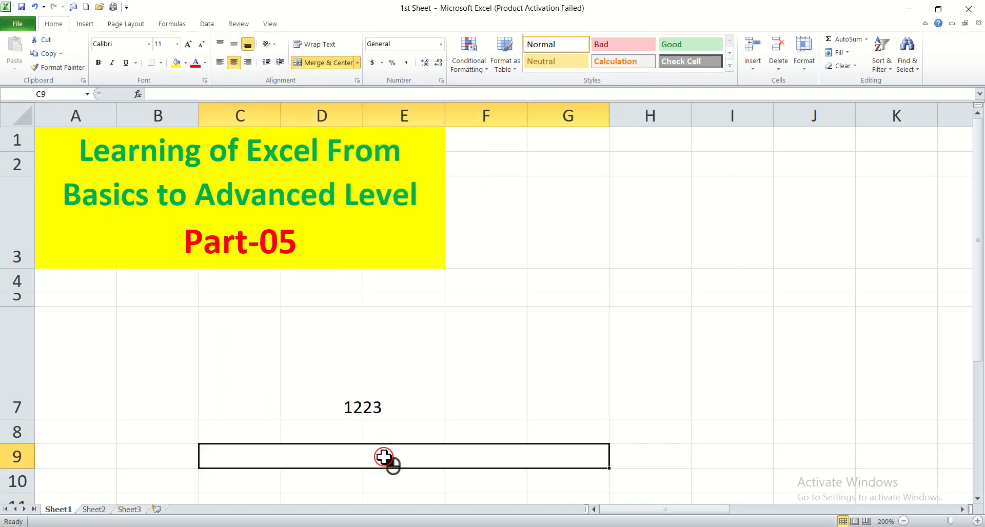
left_click(161, 63)
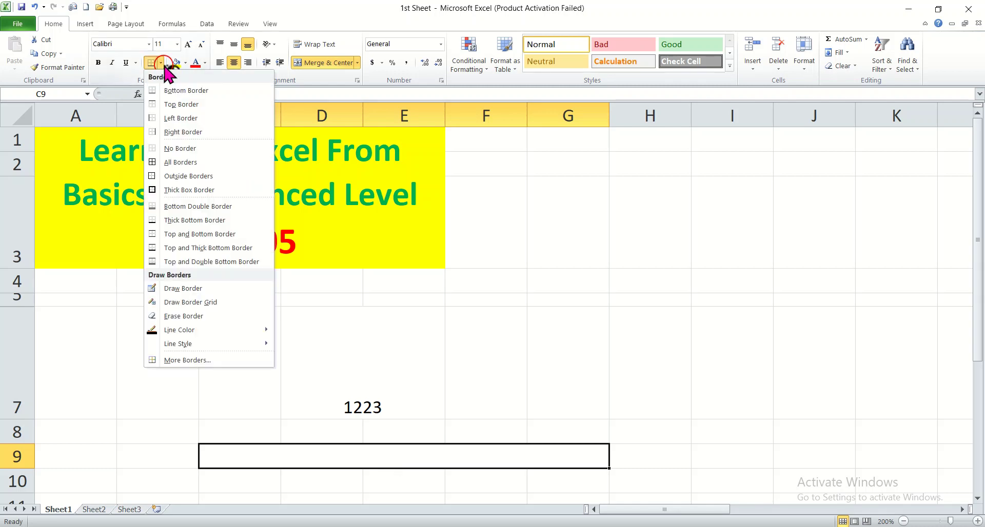
left_click(177, 192)
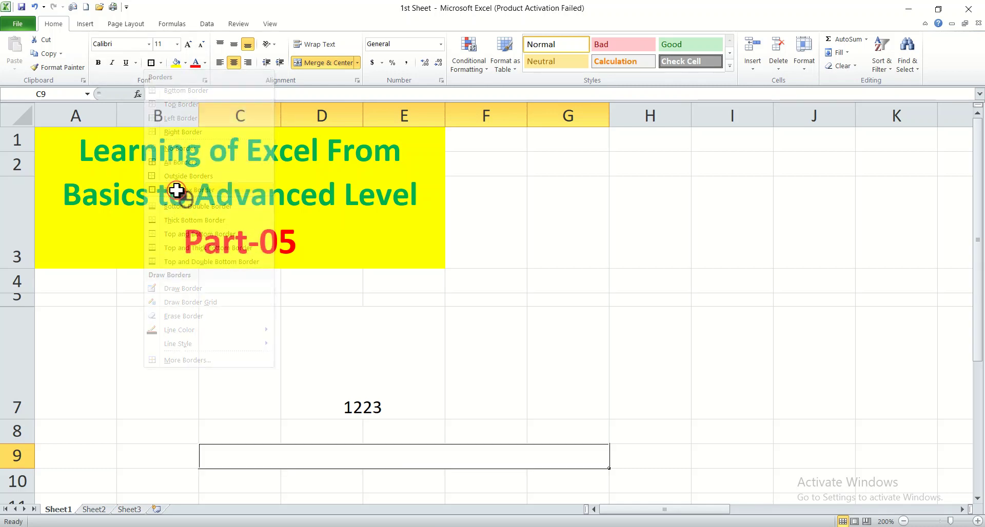
Fill the merged cell C9:G9 with the standard Light Blue color.
left_click(691, 468)
left_click(475, 457)
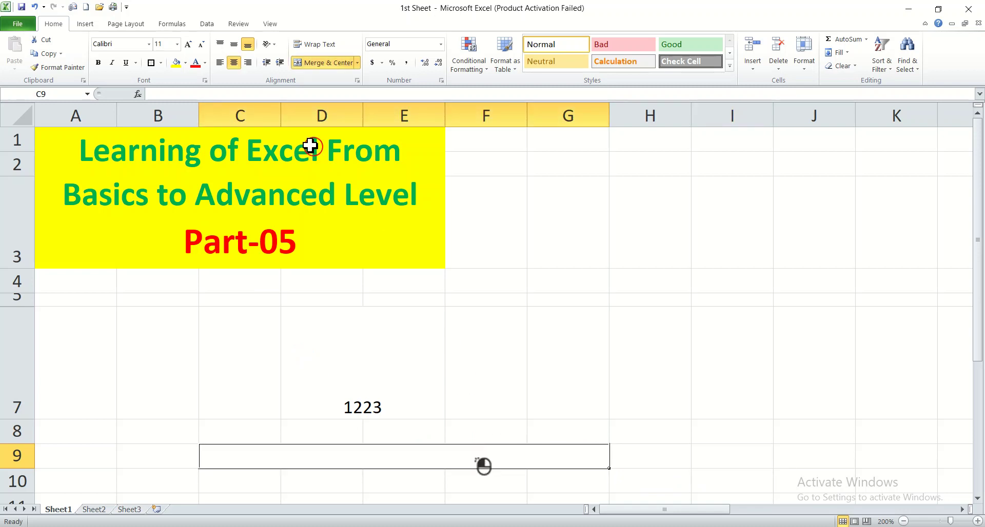
left_click(186, 63)
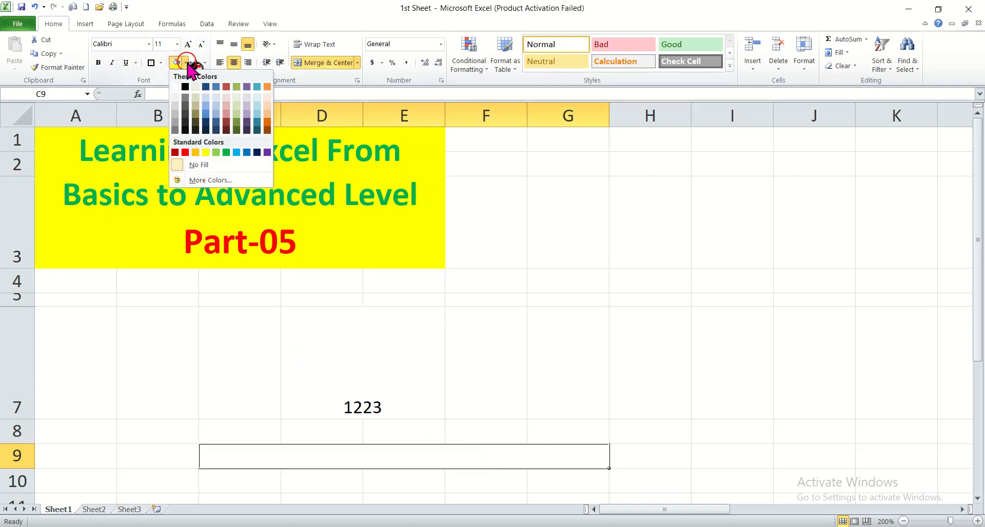
left_click(236, 153)
left_click(710, 406)
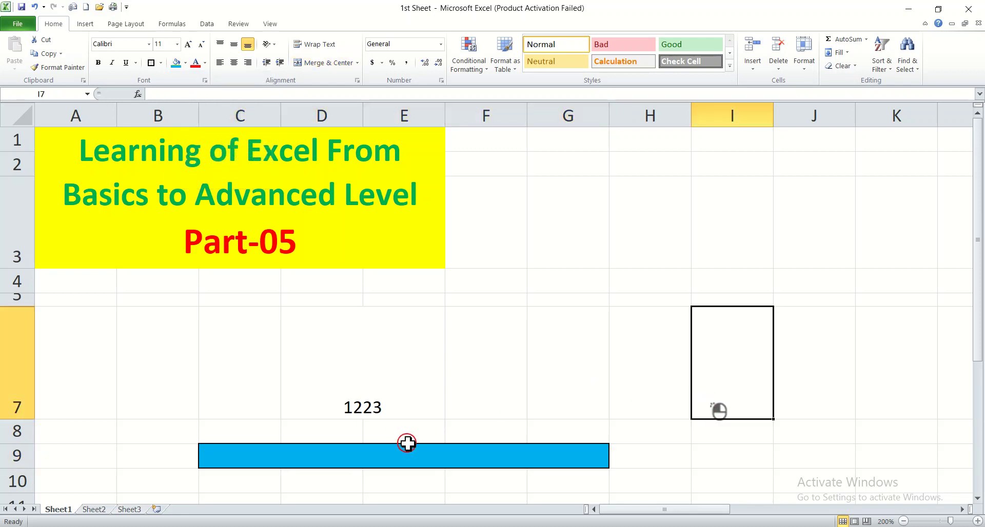
Enter "school duty and working for own company" in the merged cell C9:G9.
double_click(420, 455)
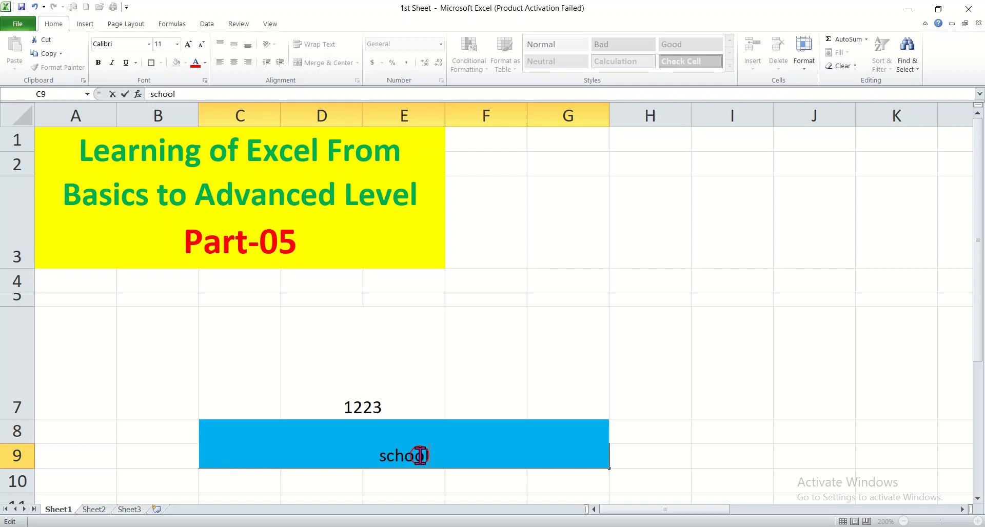
type("duty")
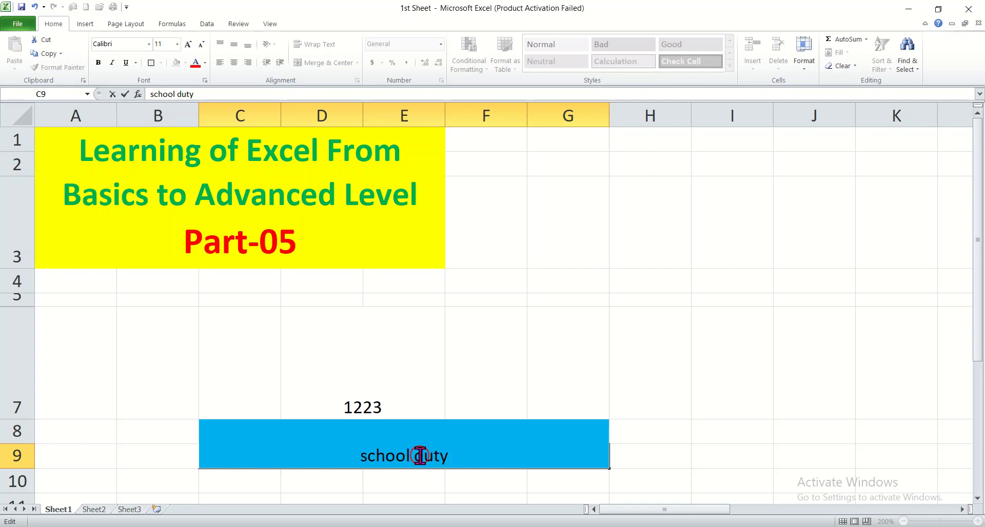
type(" an")
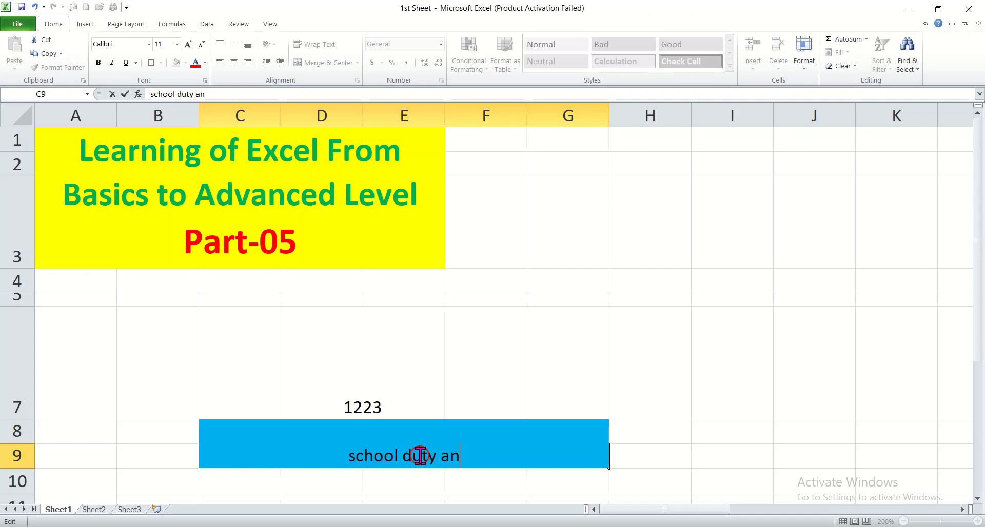
type("d")
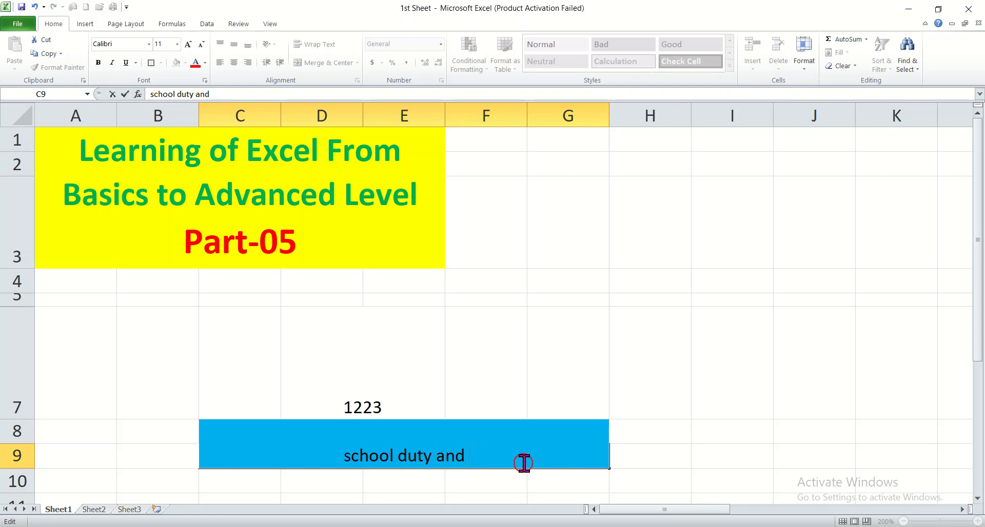
type(" w")
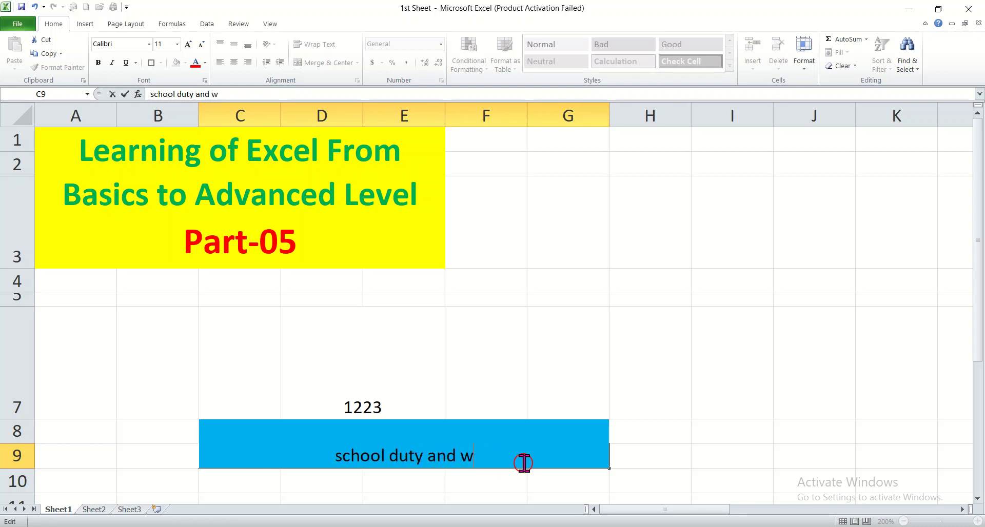
type("orkin")
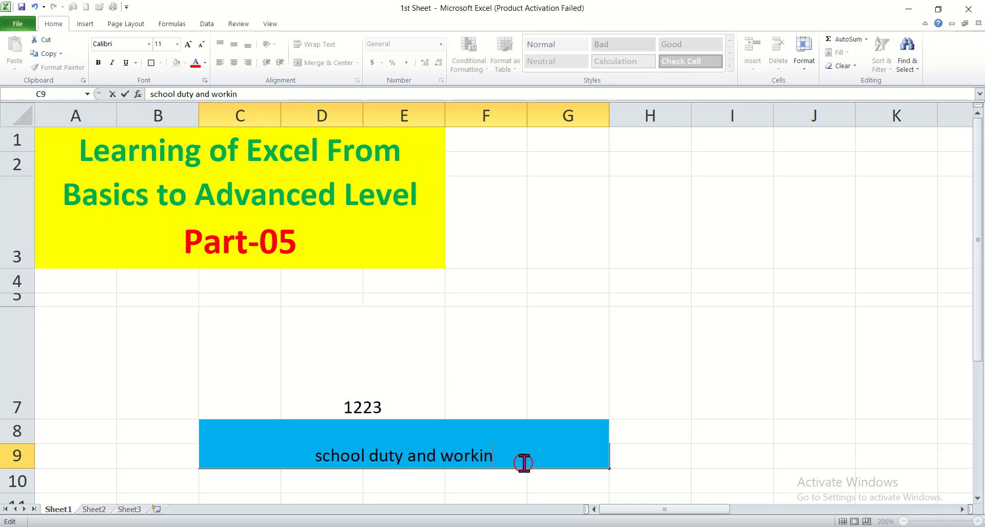
type("g for")
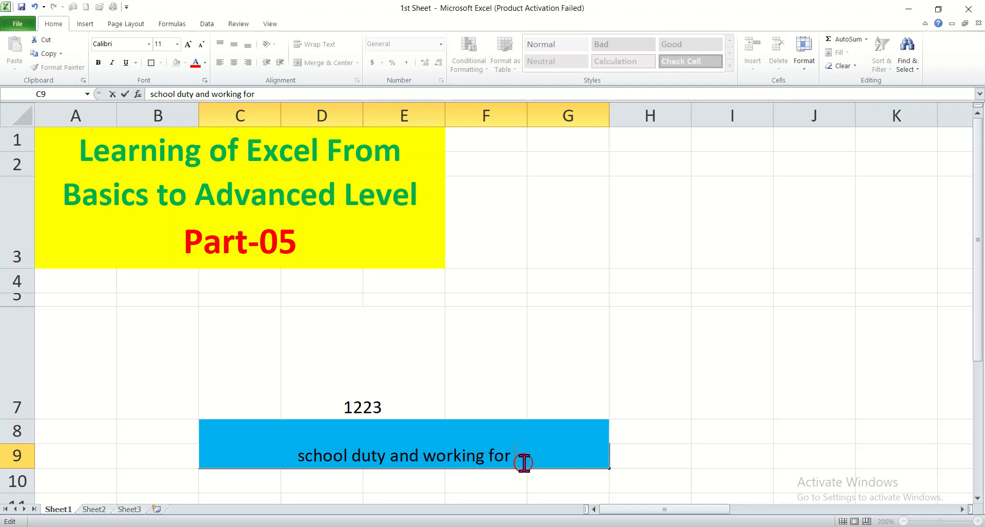
type(" own")
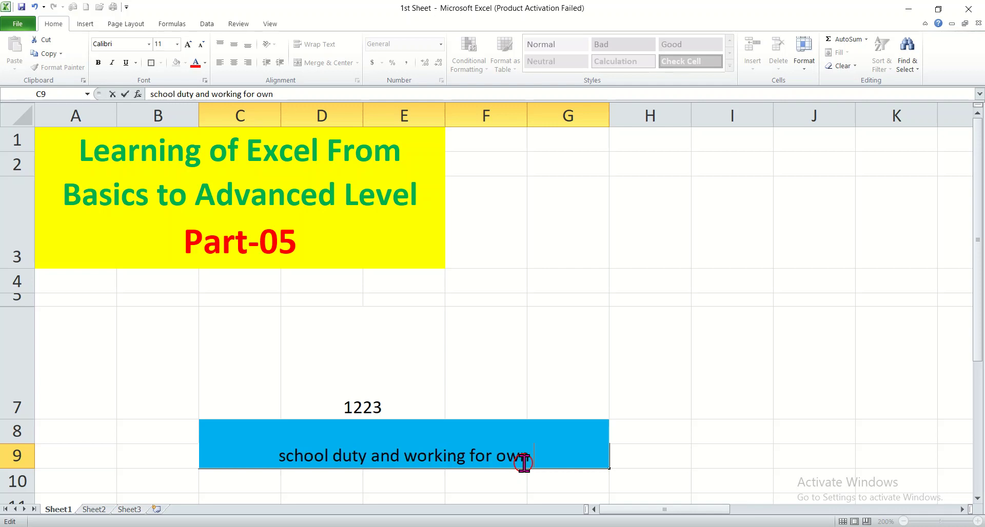
type(" com")
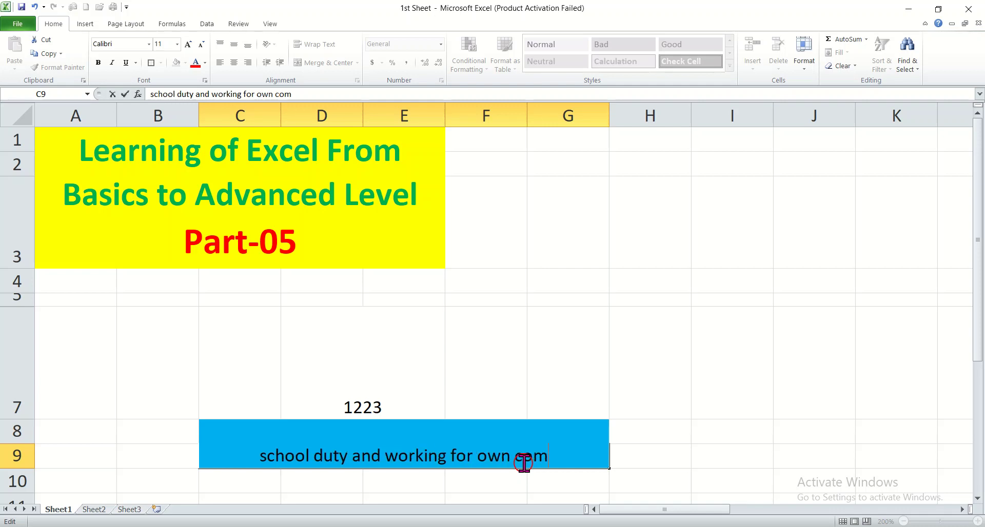
type("pany")
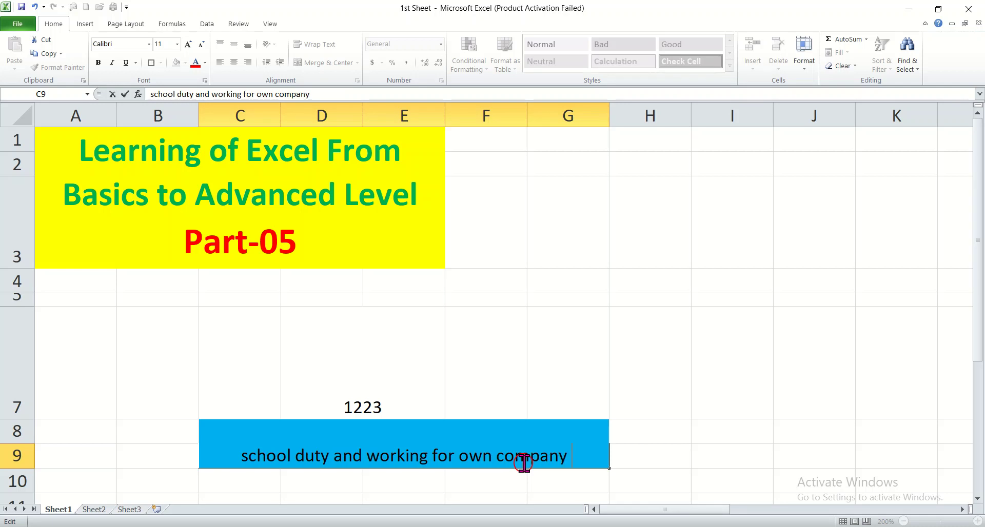
left_click(662, 468)
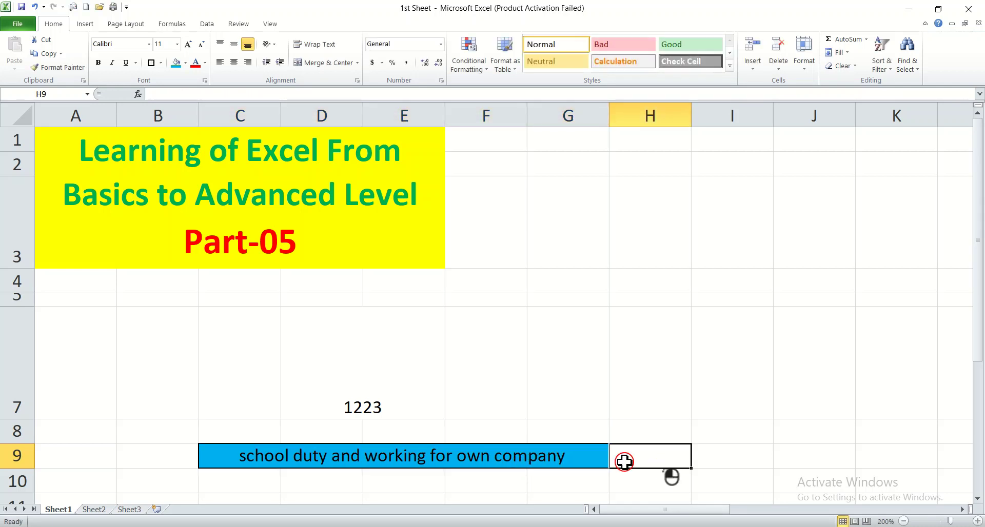
Undo the text, fill, border and merge on C9:G9, the D7:E7 merge and the Wrap Text setting in E7.
left_click(539, 414)
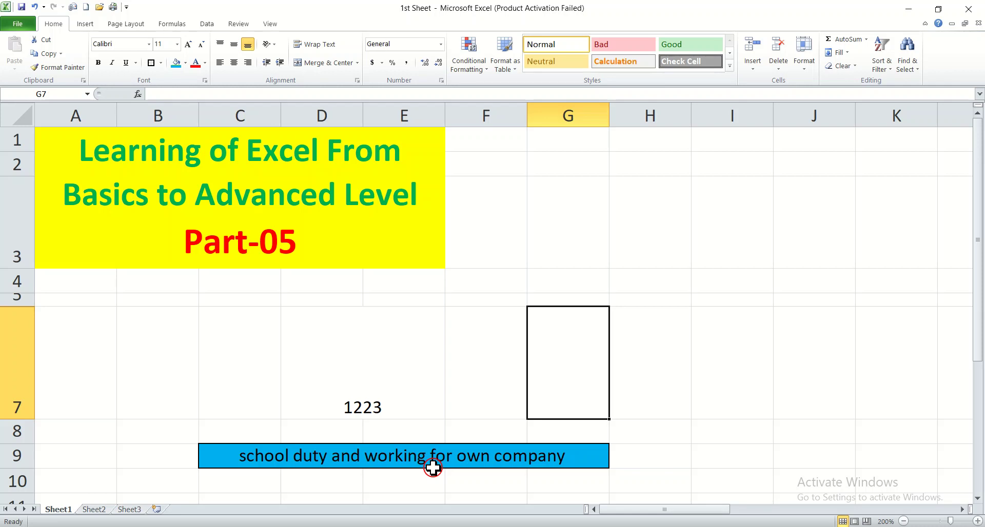
left_click(431, 437)
left_click(343, 456)
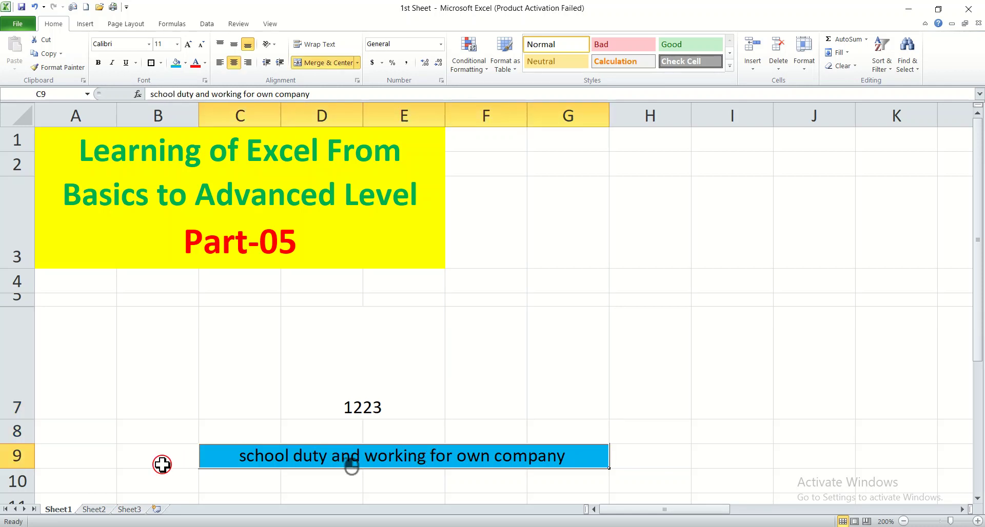
key("ctrl+z")
key("ctrl+z")
key("ctrl+z")
key("ctrl+z")
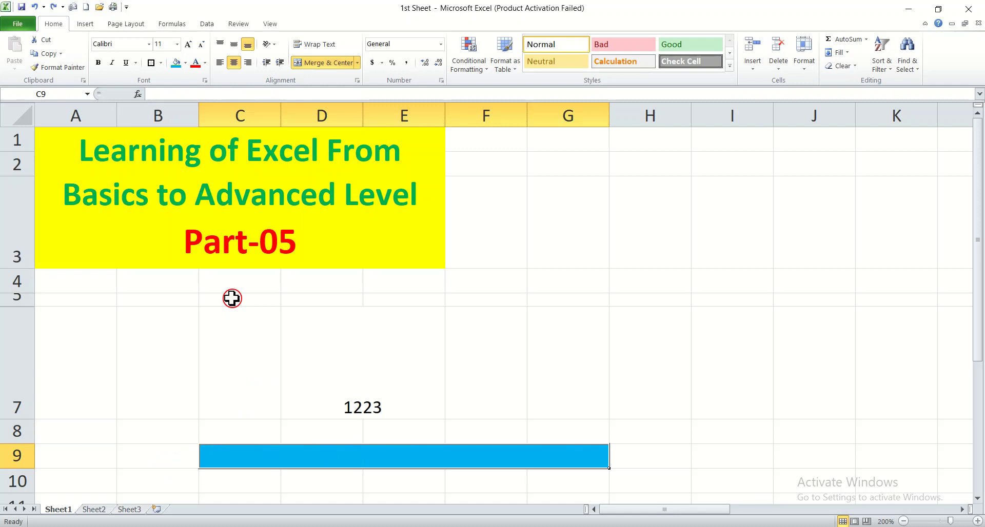
key("ctrl+z")
key("ctrl+z")
key("ctrl+z")
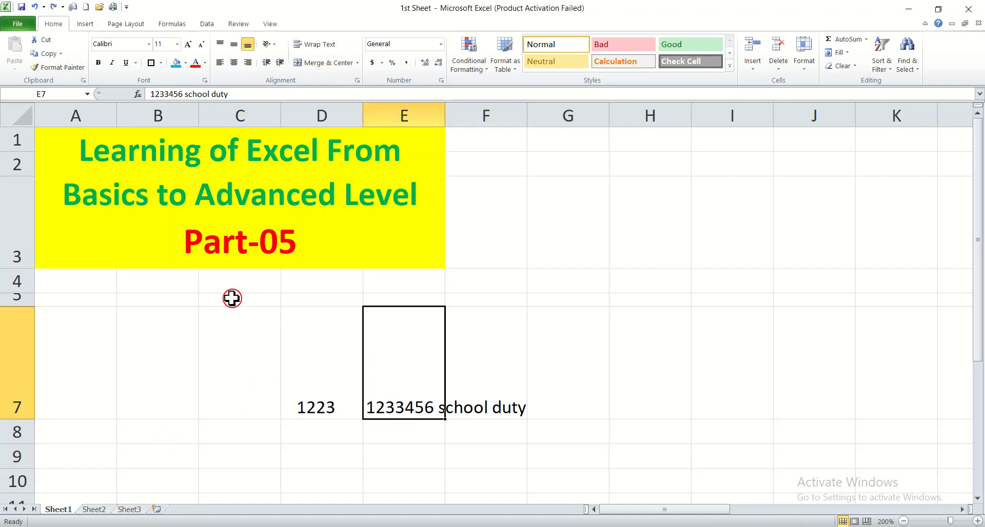
Look over the Alignment, Font and Border settings in Format Cells for cell G7 and close the dialog without changing anything.
left_click(532, 342)
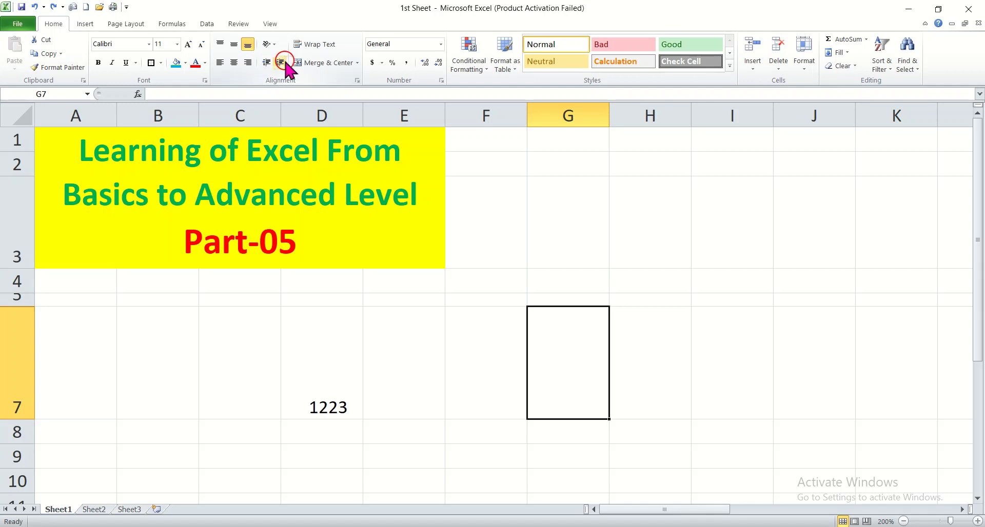
left_click(356, 79)
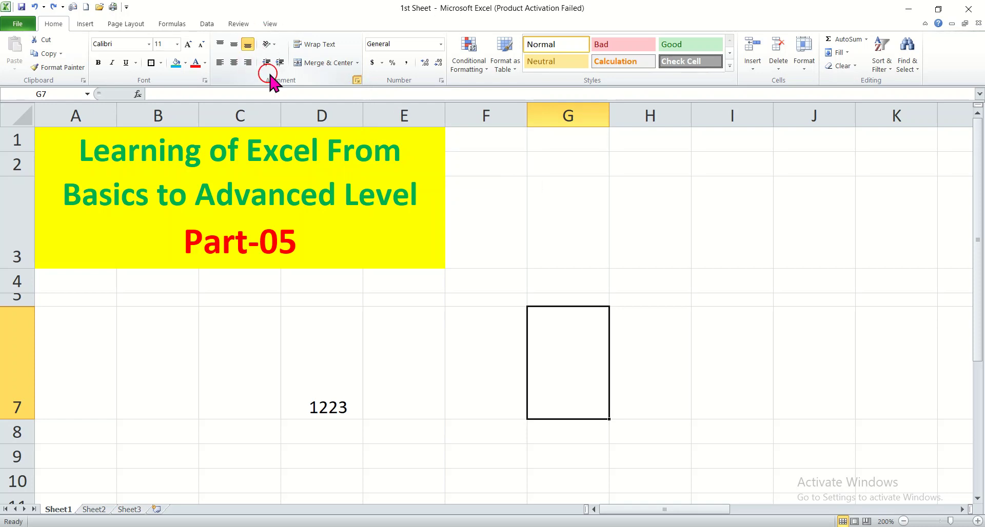
left_click(356, 80)
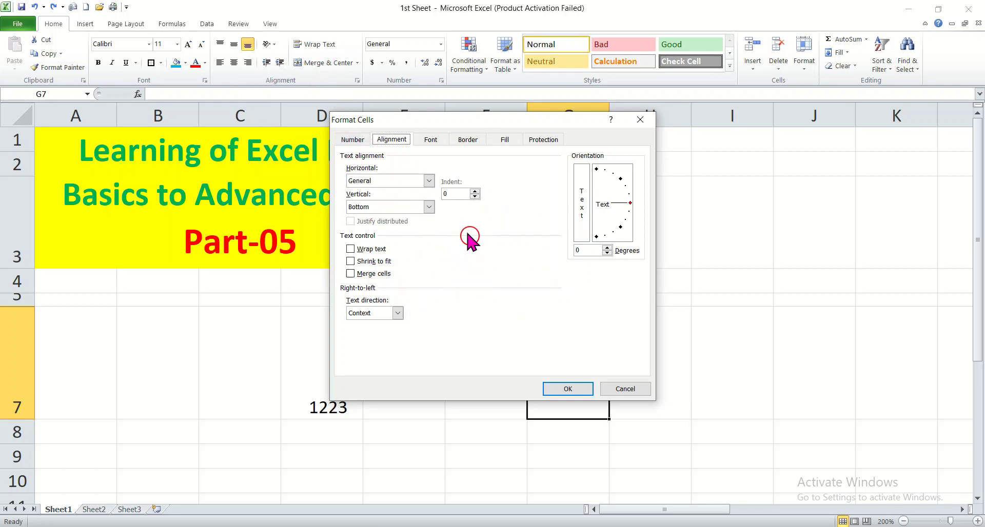
left_click(433, 141)
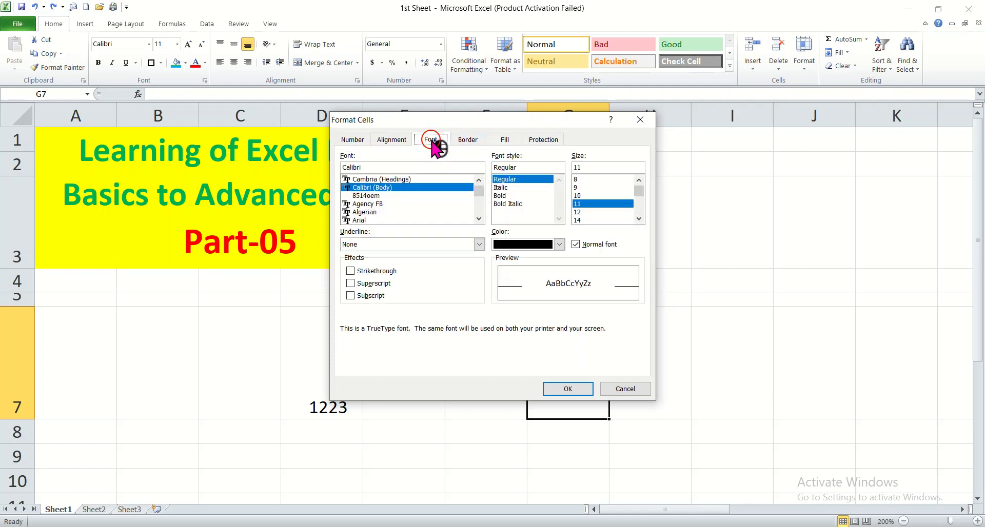
left_click(481, 143)
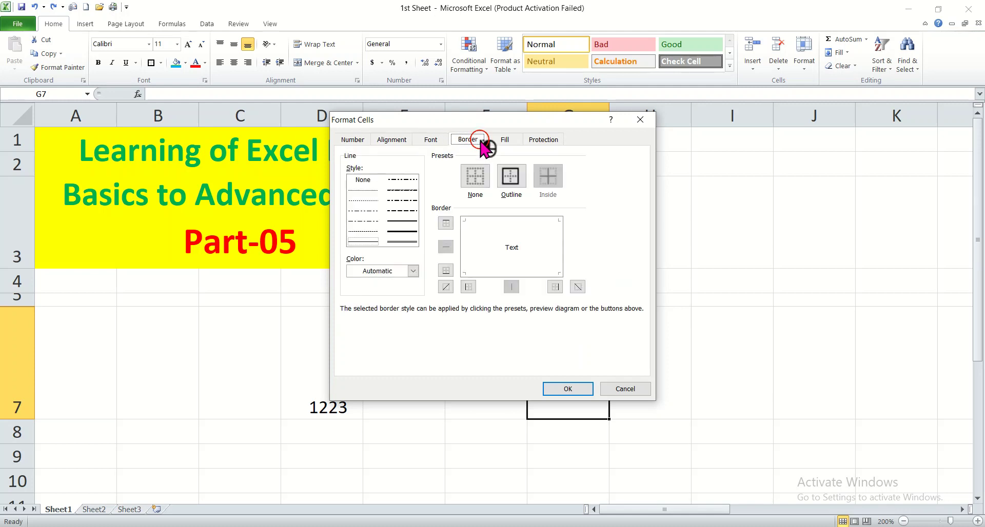
left_click(568, 388)
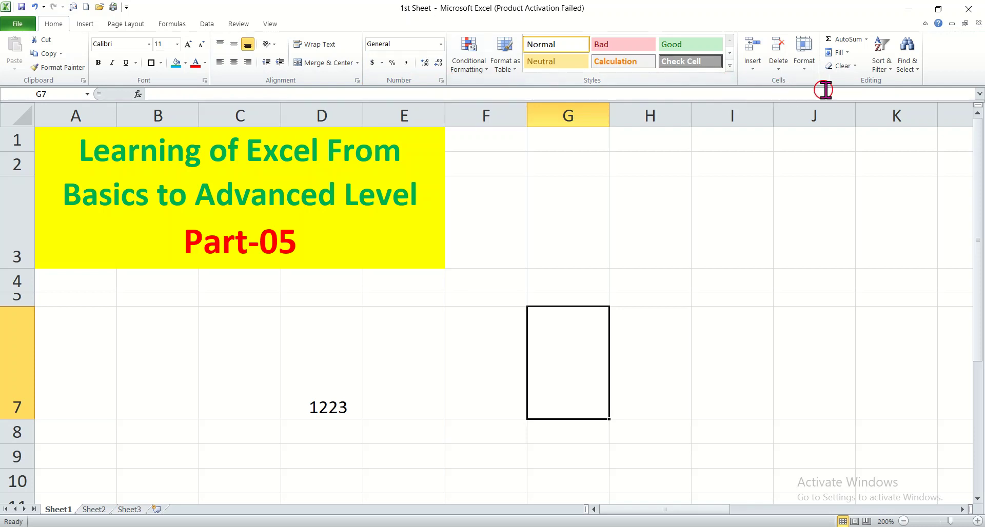
left_click(83, 25)
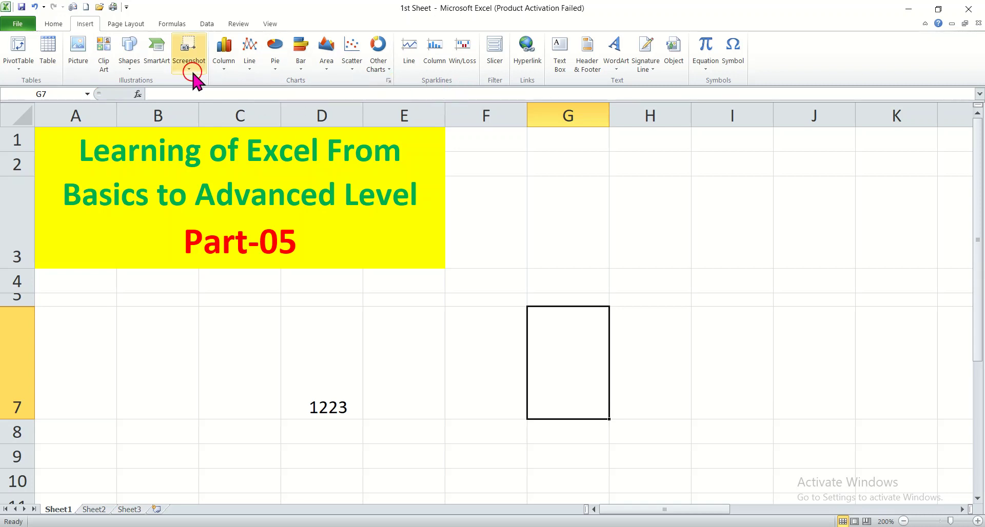
left_click(51, 24)
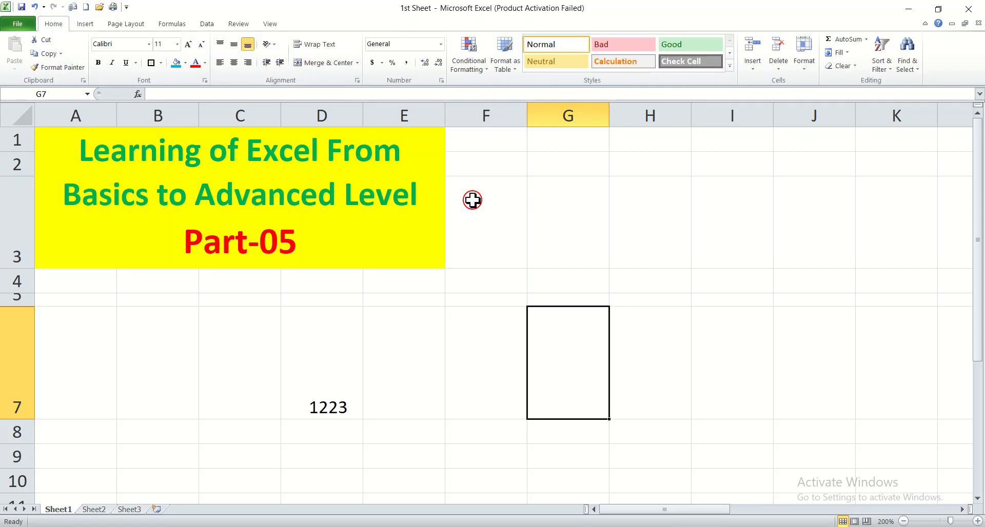
left_click(520, 304)
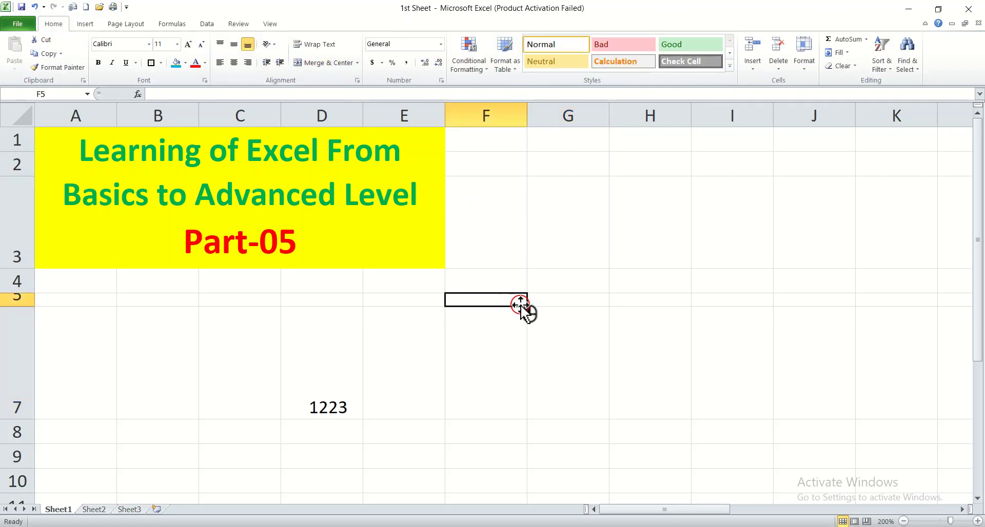
left_click(321, 348)
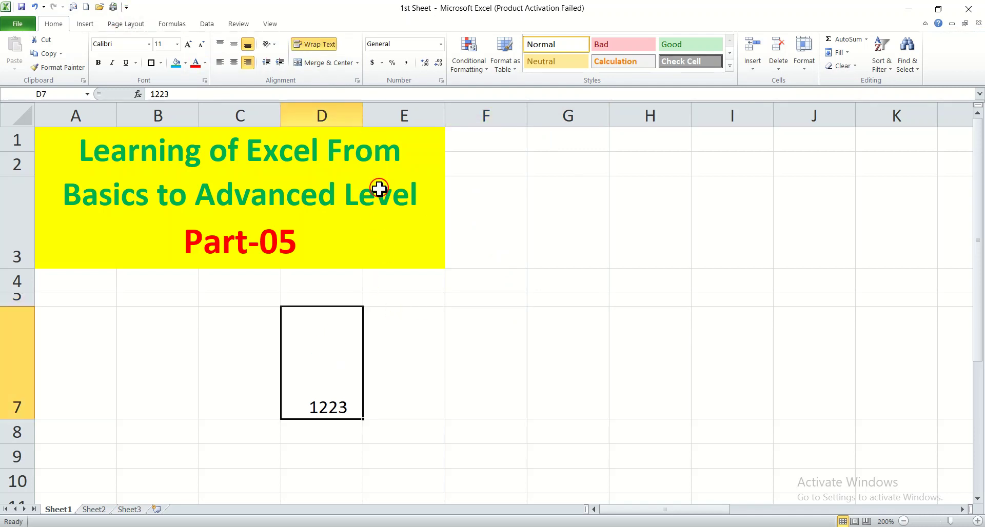
left_click(470, 348)
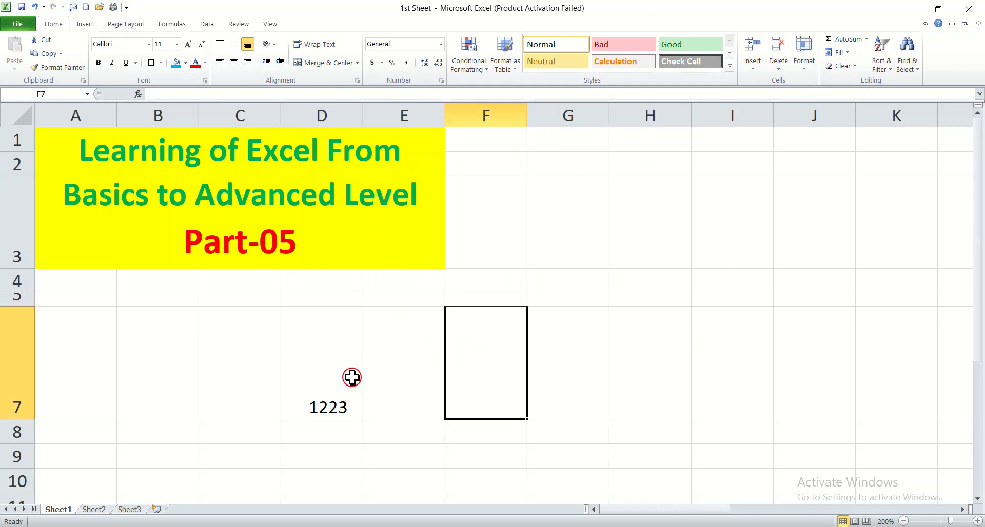
left_click(290, 354)
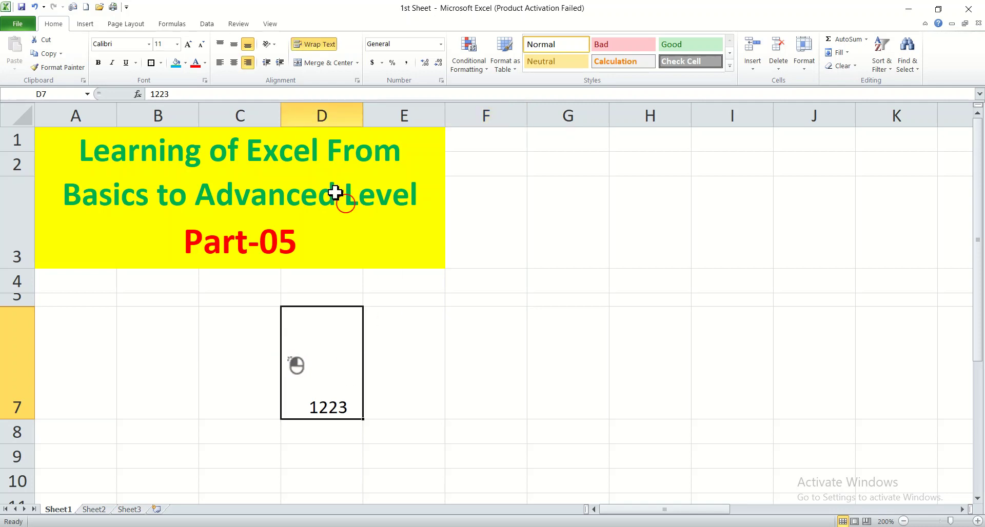